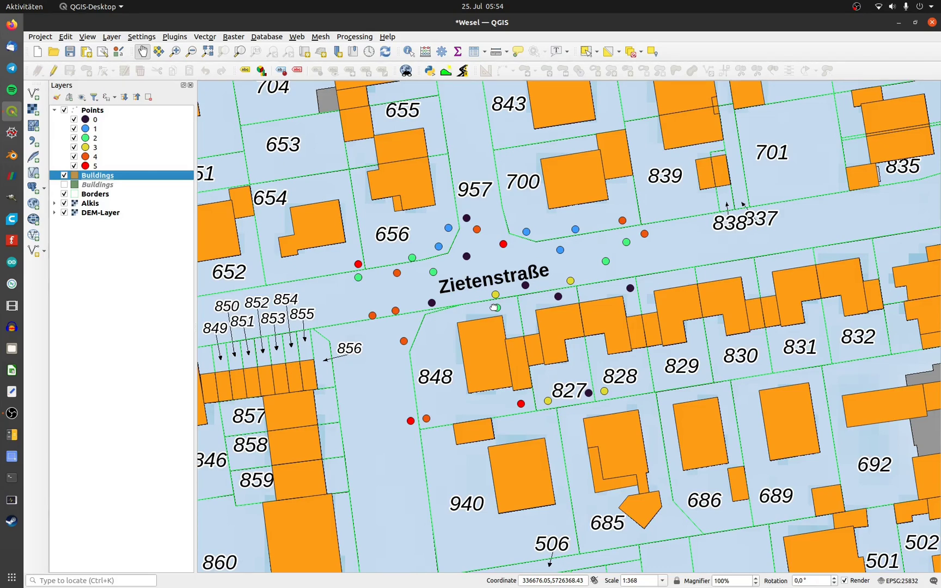
Briefly hide the Alkis and Buildings layers, then show them again.
{"action": "left_click", "coordinate": [64, 203]}
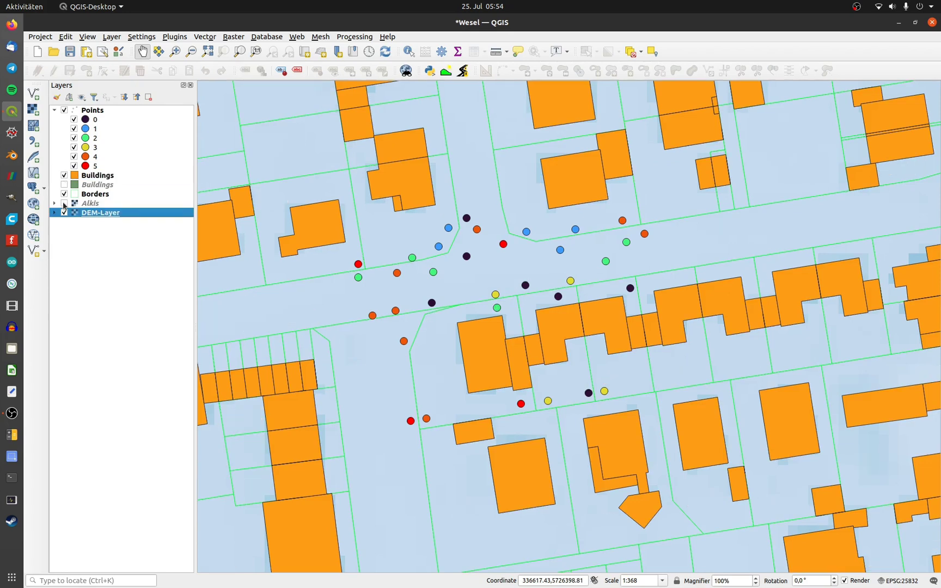
{"action": "left_click", "coordinate": [65, 175]}
{"action": "left_click", "coordinate": [64, 175]}
{"action": "left_click", "coordinate": [64, 203]}
Step the layer selection up to Points and back down to DEM-Layer.
{"action": "key", "text": "Up"}
{"action": "key", "text": "Up"}
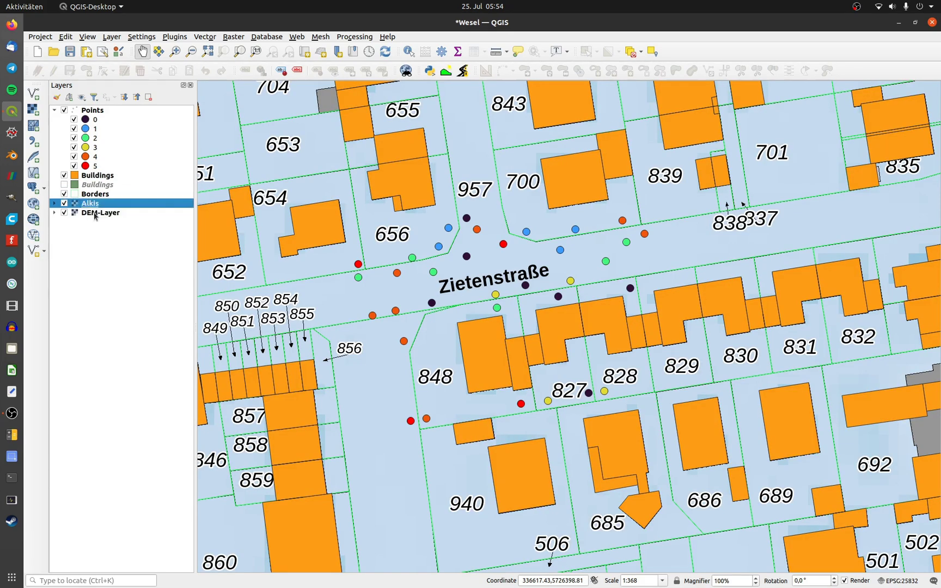
{"action": "key", "text": "Up"}
{"action": "key", "text": "Up"}
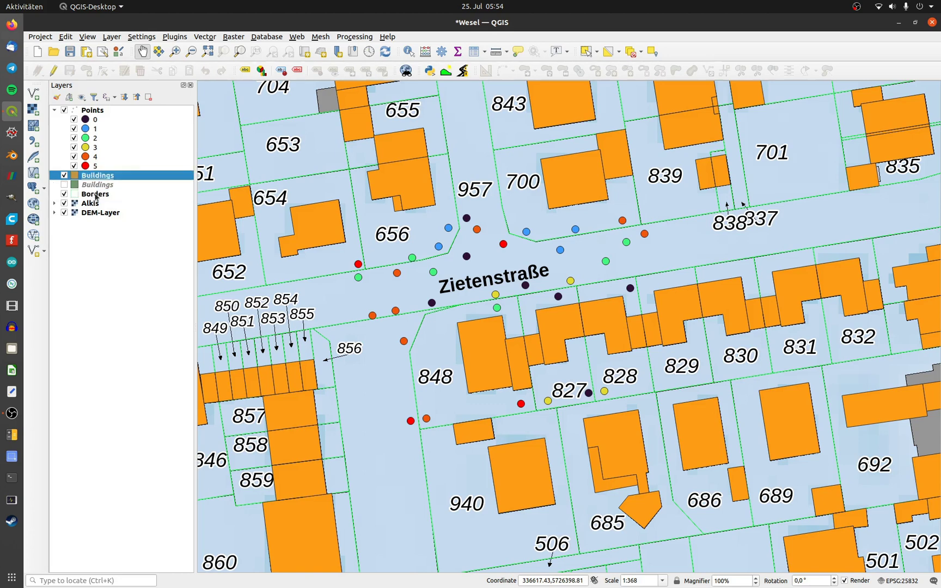
{"action": "key", "text": "Up"}
{"action": "key", "text": "Up"}
{"action": "key", "text": "Up"}
{"action": "key", "text": "Up"}
{"action": "key", "text": "Up"}
{"action": "key", "text": "Up"}
{"action": "key", "text": "Up"}
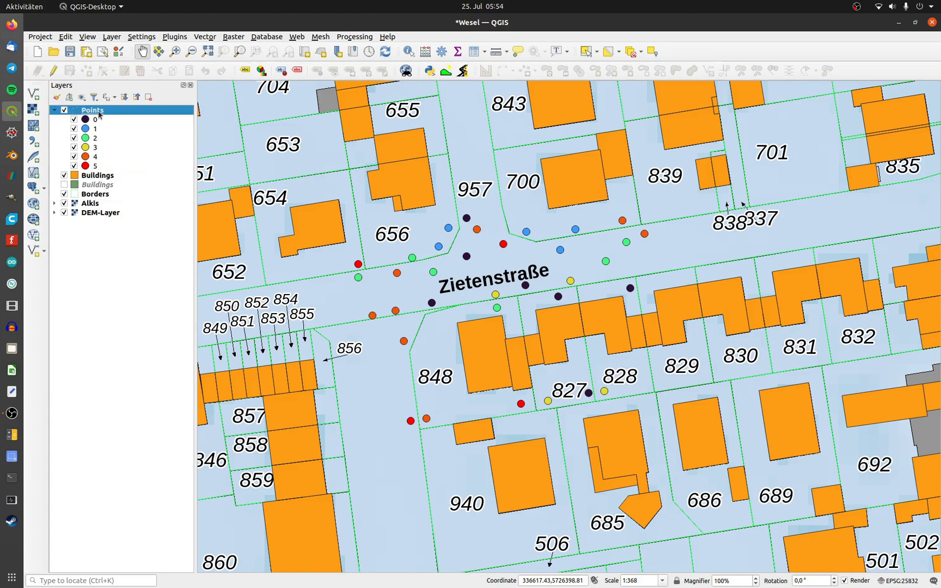
{"action": "key", "text": "Down"}
{"action": "key", "text": "Down"}
{"action": "key", "text": "Down"}
{"action": "key", "text": "Down"}
{"action": "key", "text": "Down"}
{"action": "key", "text": "Down"}
{"action": "key", "text": "Down"}
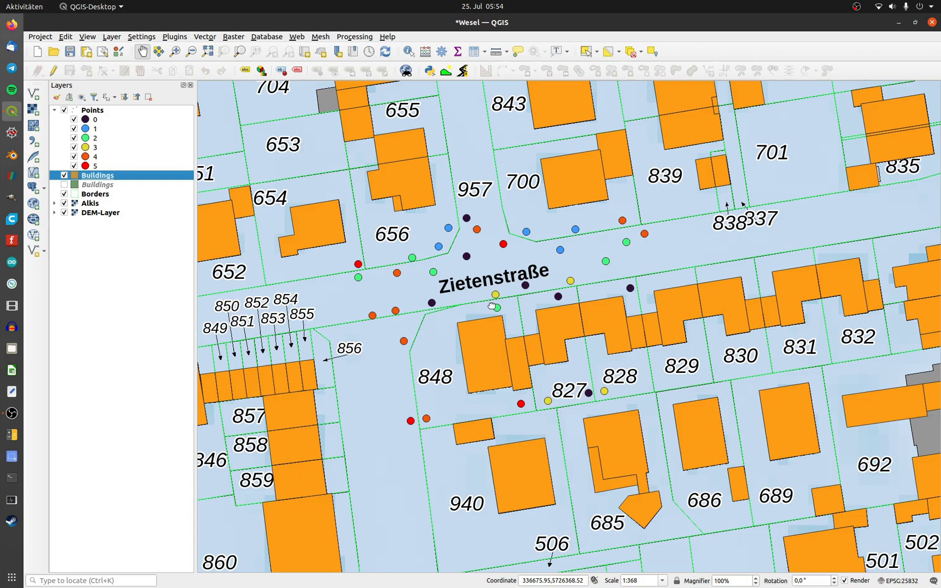
{"action": "key", "text": "Down"}
{"action": "key", "text": "Down"}
{"action": "key", "text": "Down"}
{"action": "key", "text": "Down"}
Create a new print layout titled Layout_1 from the Project menu.
{"action": "left_click", "coordinate": [40, 36]}
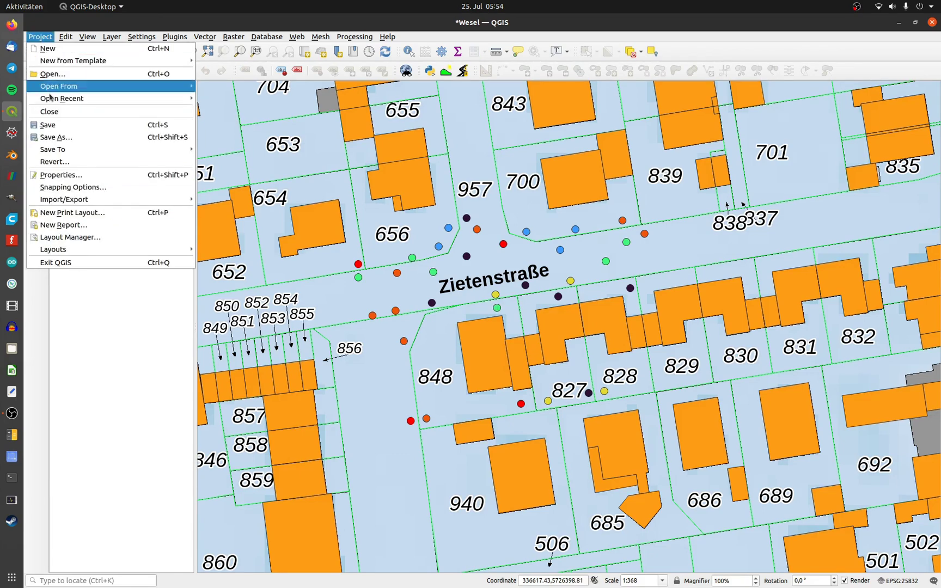
{"action": "left_click", "coordinate": [71, 212]}
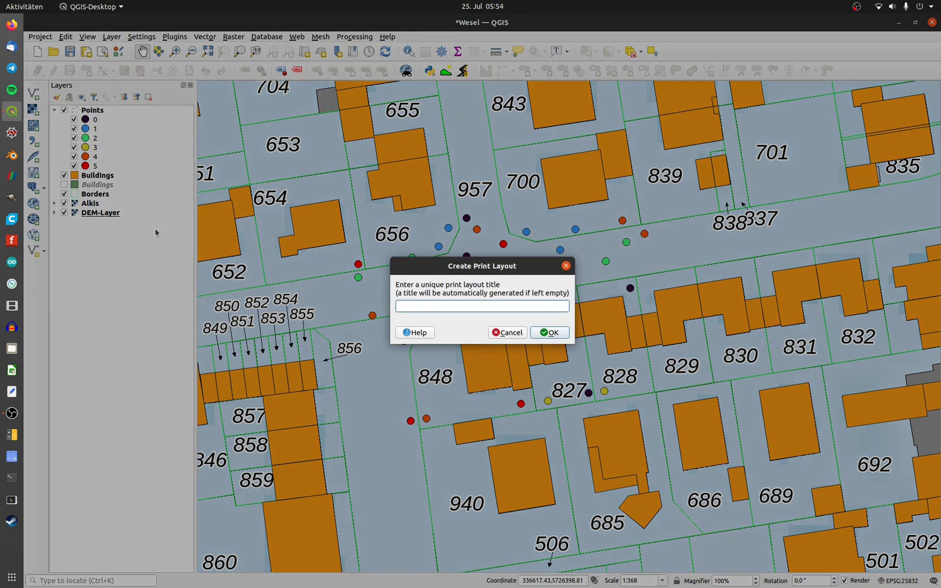
{"action": "type", "text": "Layout_1"}
{"action": "key", "text": "Return"}
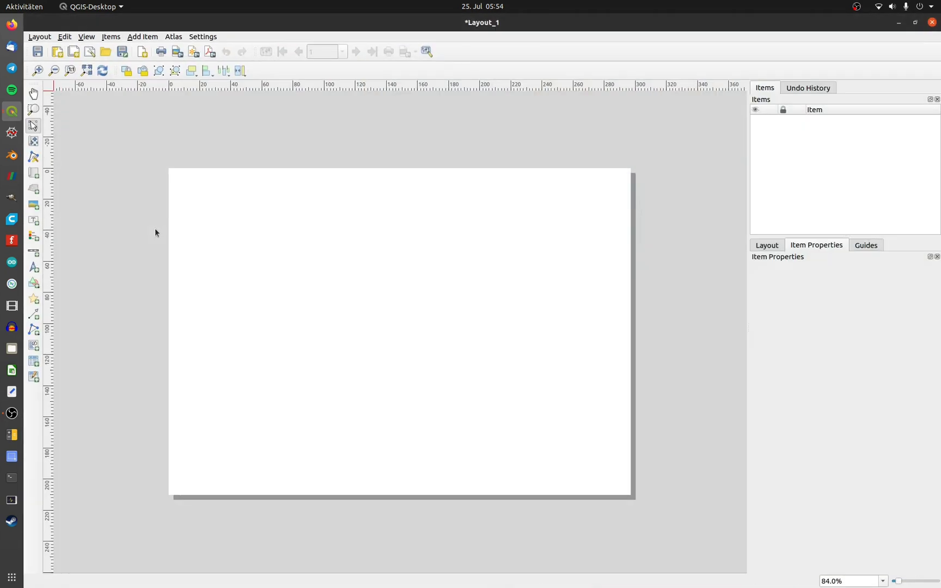
Set the layout page to A3 landscape (420 × 297 mm) and zoom to the full page.
{"action": "right_click", "coordinate": [335, 281]}
{"action": "left_click", "coordinate": [357, 316]}
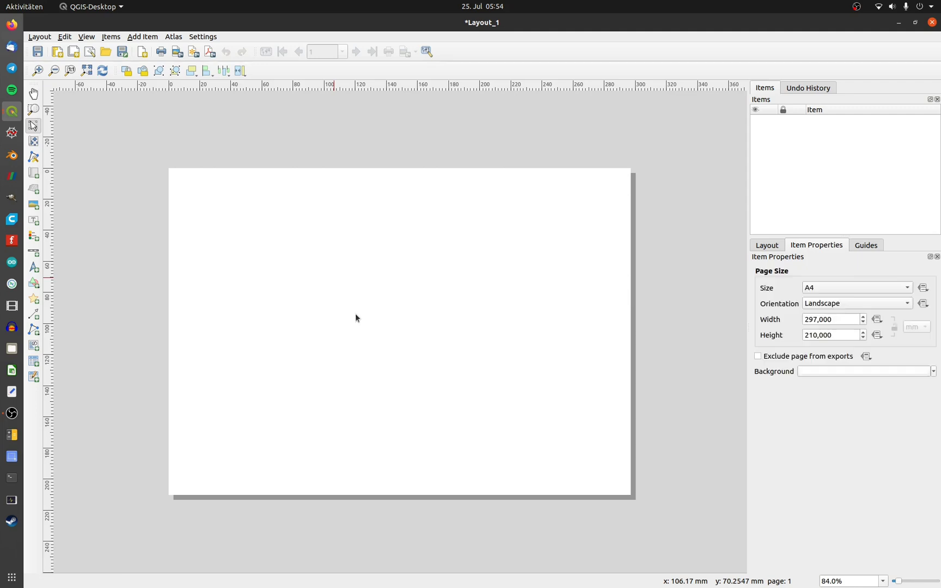
{"action": "left_click", "coordinate": [808, 291]}
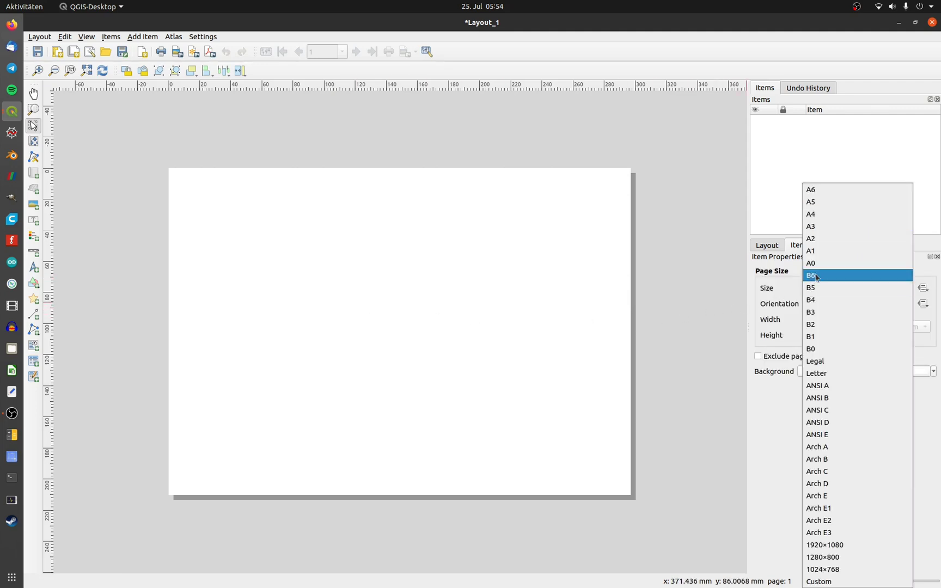
{"action": "left_click", "coordinate": [817, 226]}
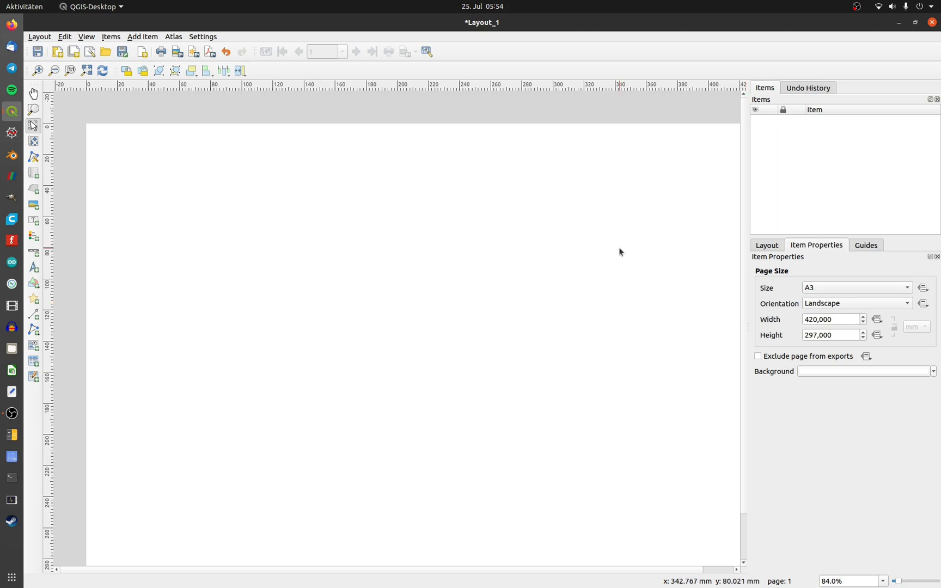
{"action": "scroll", "coordinate": [617, 250], "scroll_direction": "down", "scroll_amount": 2}
{"action": "scroll", "coordinate": [584, 269], "scroll_direction": "up", "scroll_amount": 1}
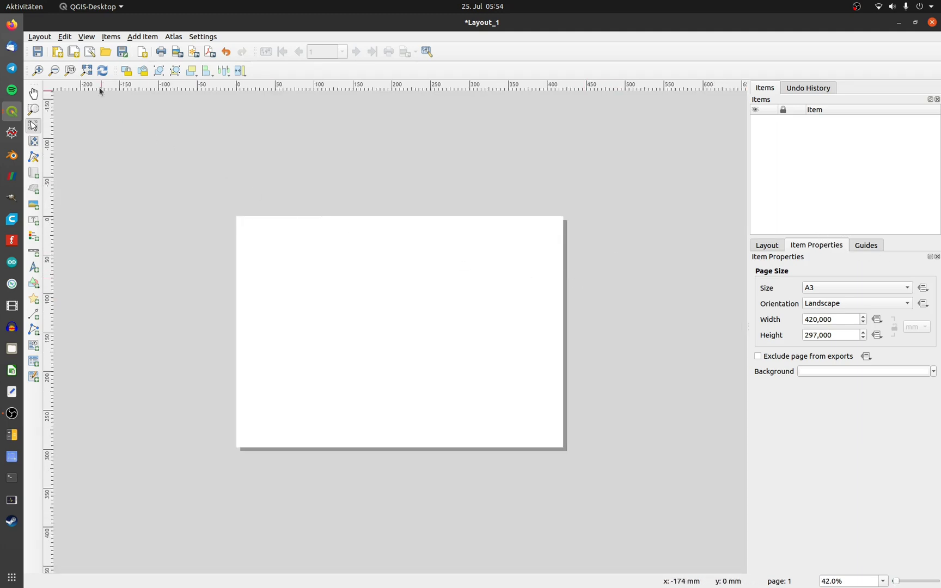
{"action": "left_click", "coordinate": [86, 70]}
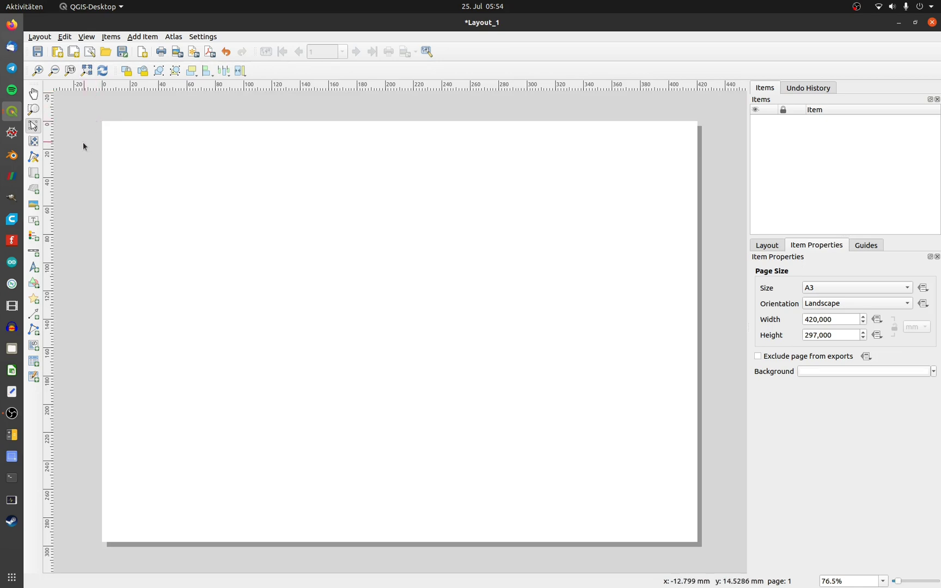
Draw Map 1 across the whole A3 page, showing the Zietenstraße parcels at scale 351.51.
{"action": "left_click", "coordinate": [34, 173]}
{"action": "left_click_drag", "start_coordinate": [102, 122], "coordinate": [484, 450]}
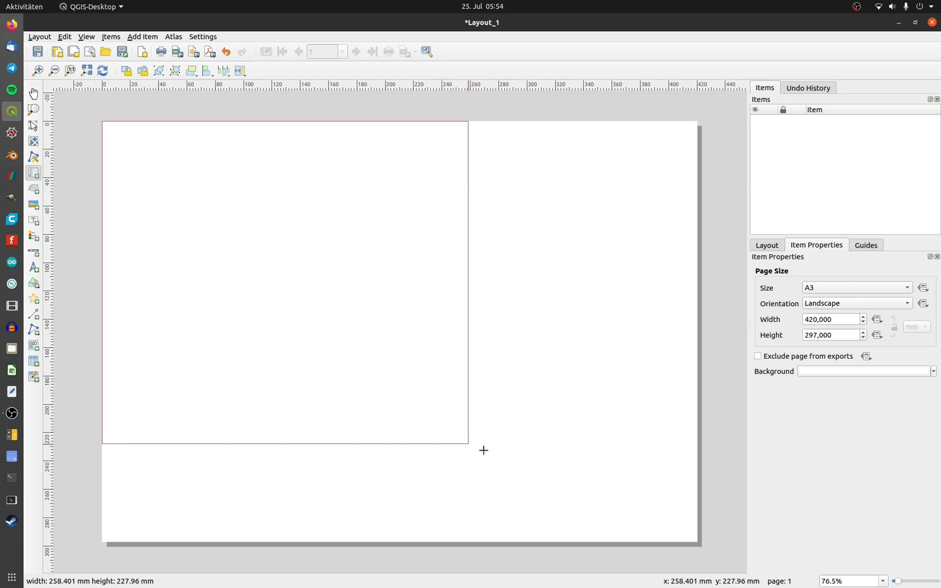
{"action": "left_click_drag", "start_coordinate": [484, 450], "coordinate": [698, 542]}
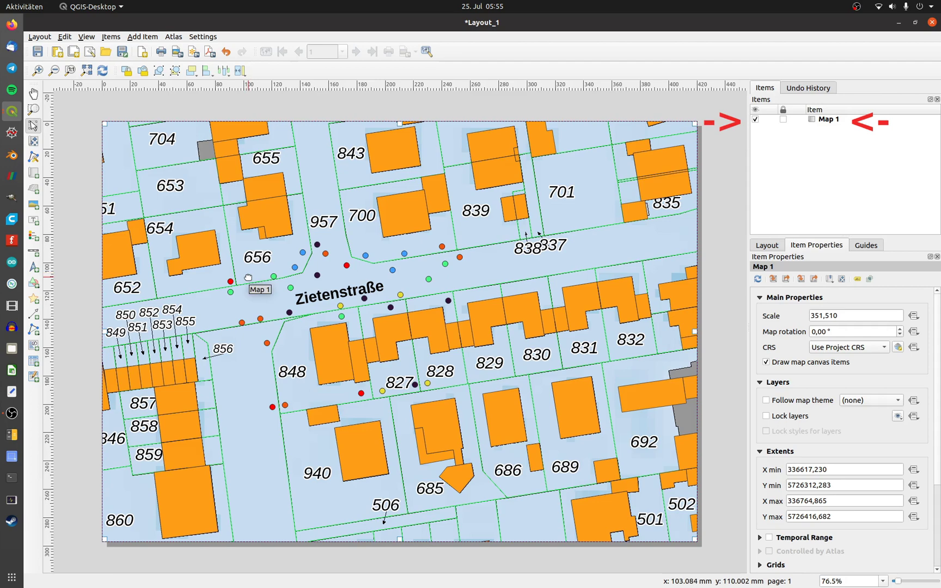
Shift the map content inside its frame and set Map 1's scale to 350.
{"action": "left_click", "coordinate": [33, 143]}
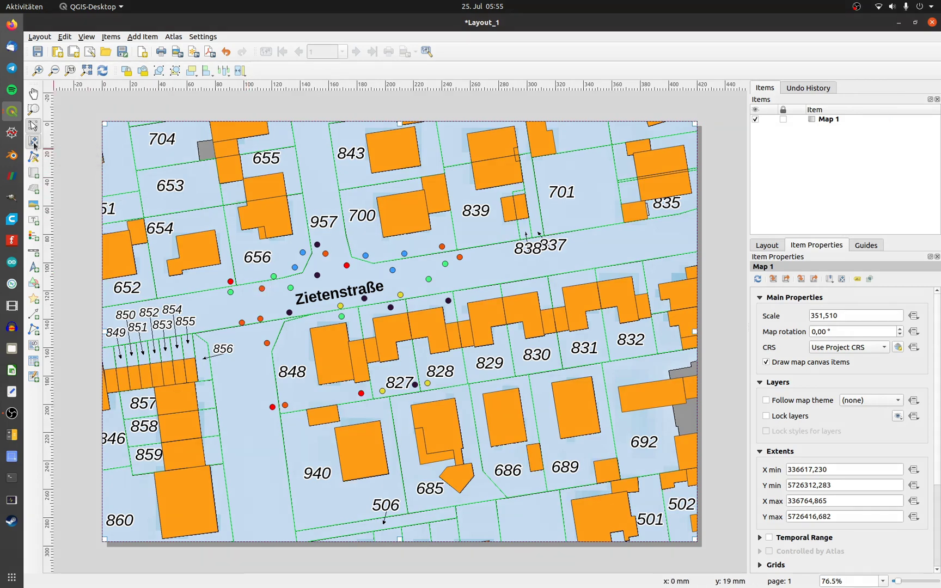
{"action": "left_click_drag", "start_coordinate": [421, 341], "coordinate": [445, 366]}
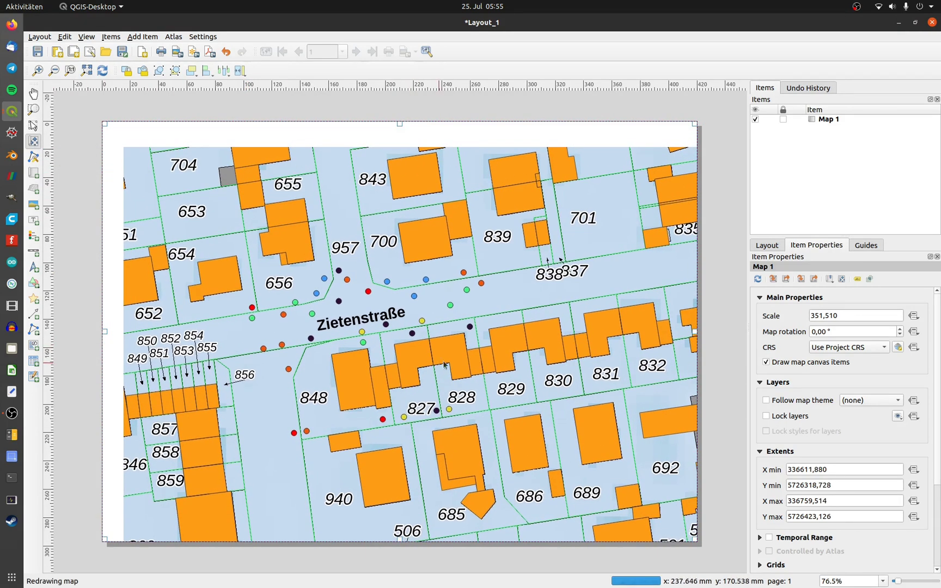
{"action": "left_click_drag", "start_coordinate": [843, 311], "coordinate": [802, 320]}
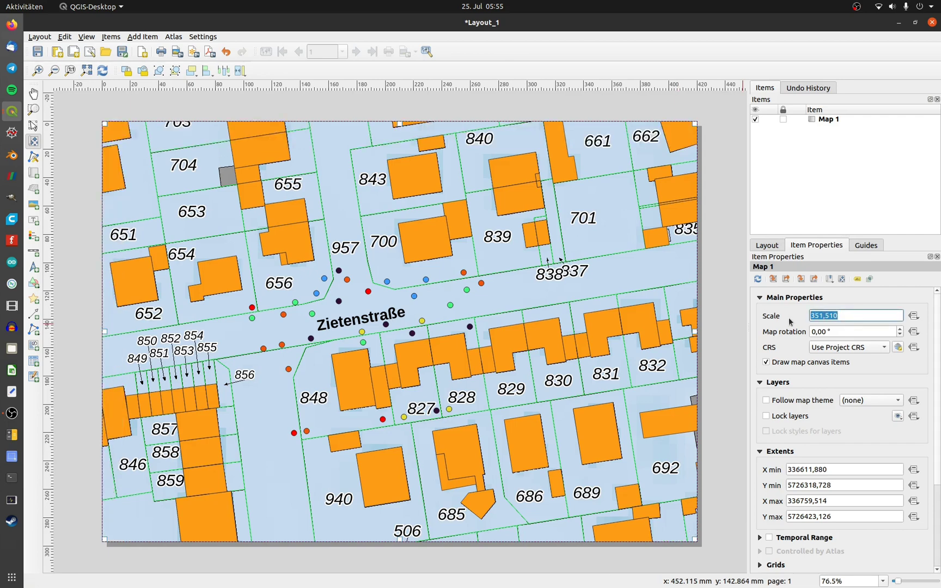
{"action": "type", "text": "350"}
{"action": "key", "text": "Return"}
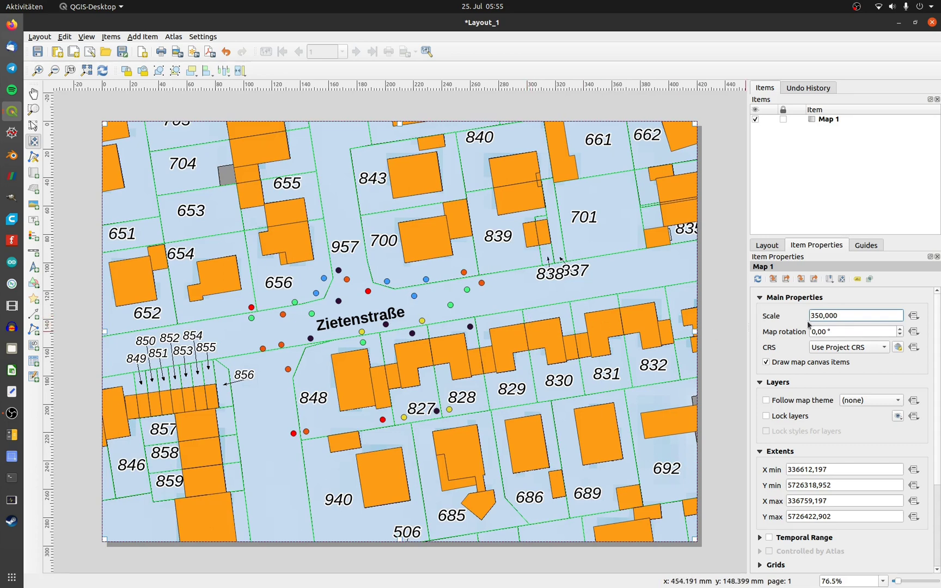
Recentre the map on Zietenstraße and lock Map 1 in the Items list.
{"action": "scroll", "coordinate": [791, 373], "scroll_direction": "down", "scroll_amount": 4}
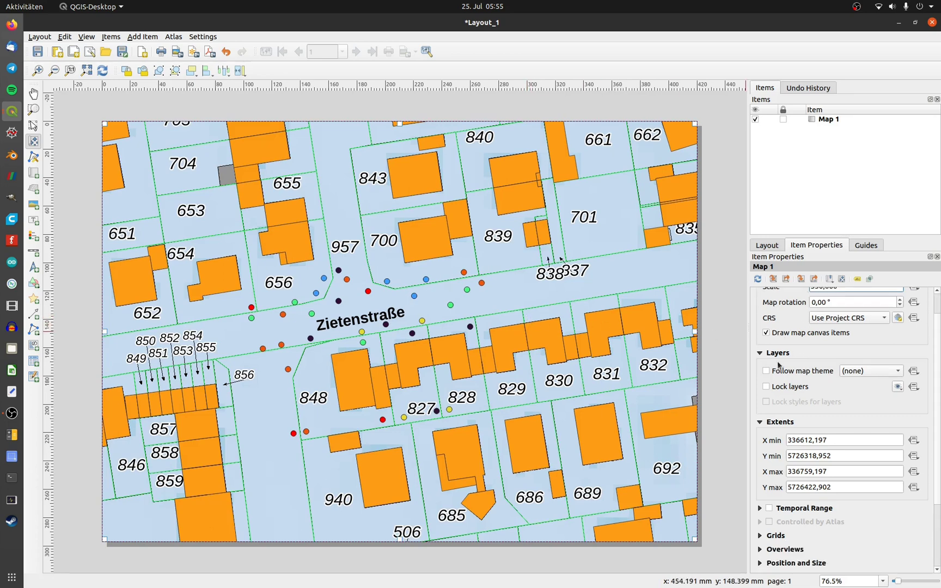
{"action": "scroll", "coordinate": [755, 373], "scroll_direction": "down", "scroll_amount": 1}
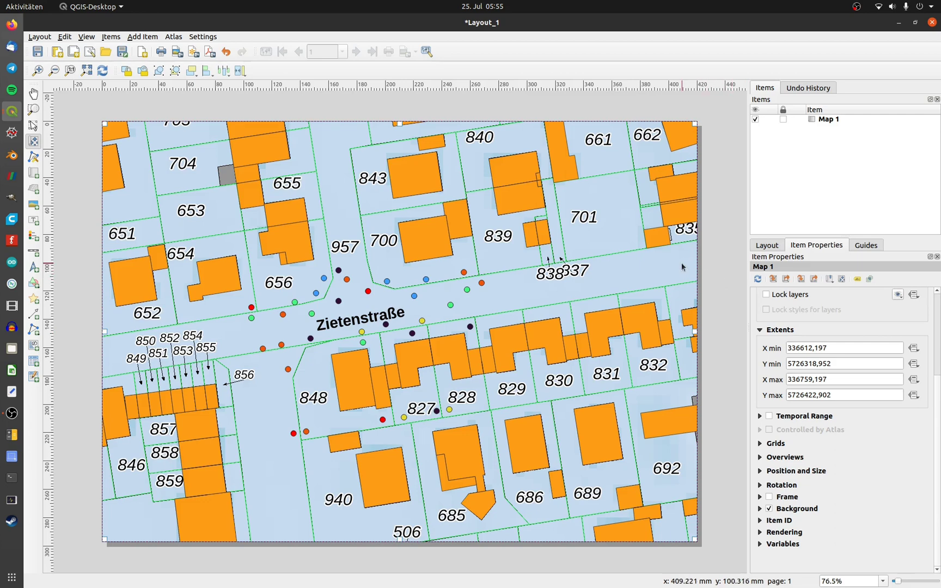
{"action": "mouse_move", "coordinate": [683, 266]}
{"action": "left_mouse_down"}
{"action": "mouse_move", "coordinate": [656, 263]}
{"action": "mouse_move", "coordinate": [668, 265]}
{"action": "left_mouse_up"}
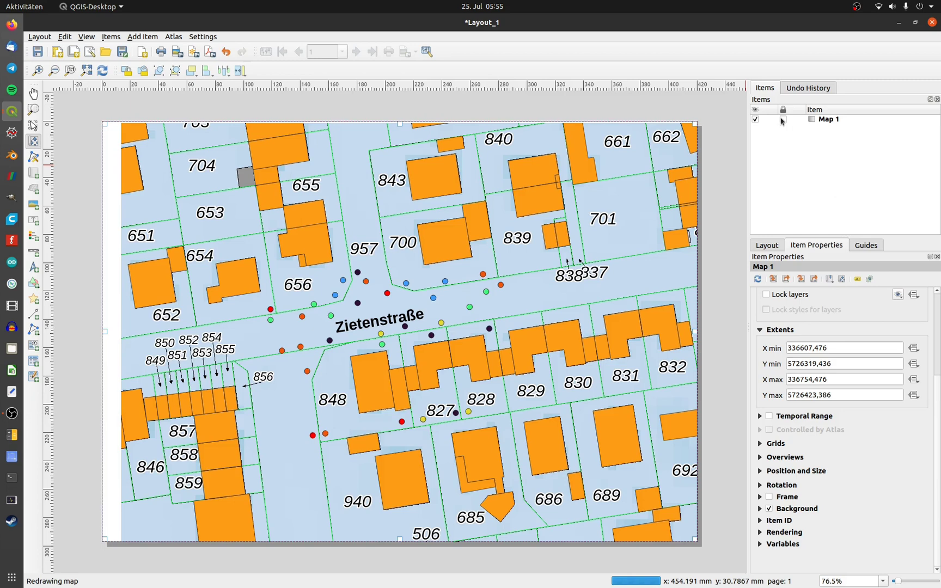
{"action": "left_click", "coordinate": [783, 119]}
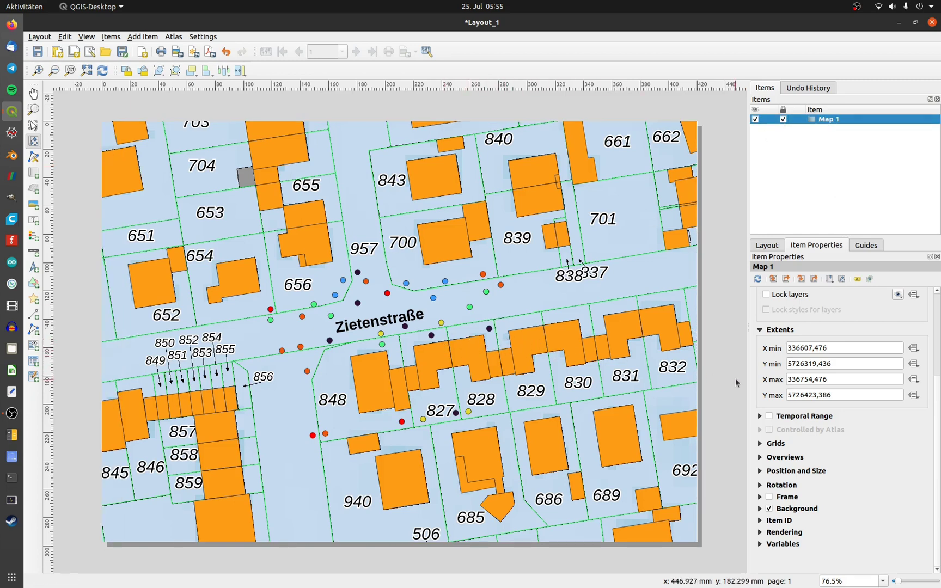
{"action": "scroll", "coordinate": [778, 383], "scroll_direction": "up", "scroll_amount": 3}
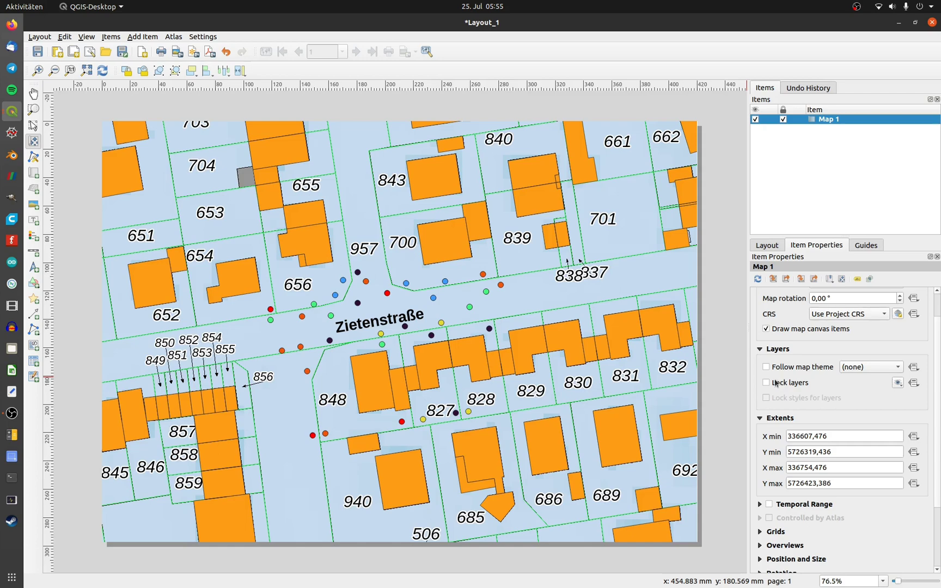
Hide and re-show the Buildings layer, refreshing the layout map after each change.
{"action": "left_click", "coordinate": [899, 22]}
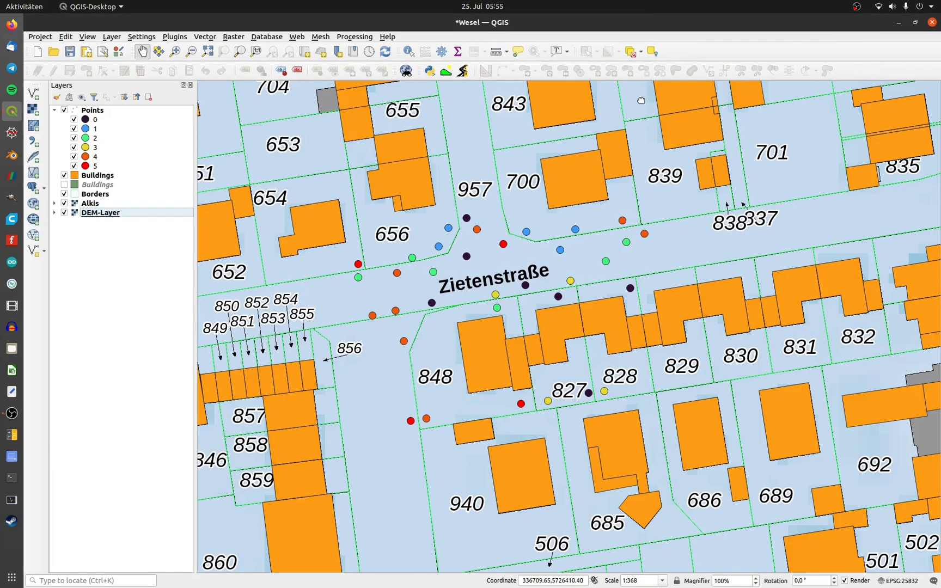
{"action": "left_click", "coordinate": [63, 175]}
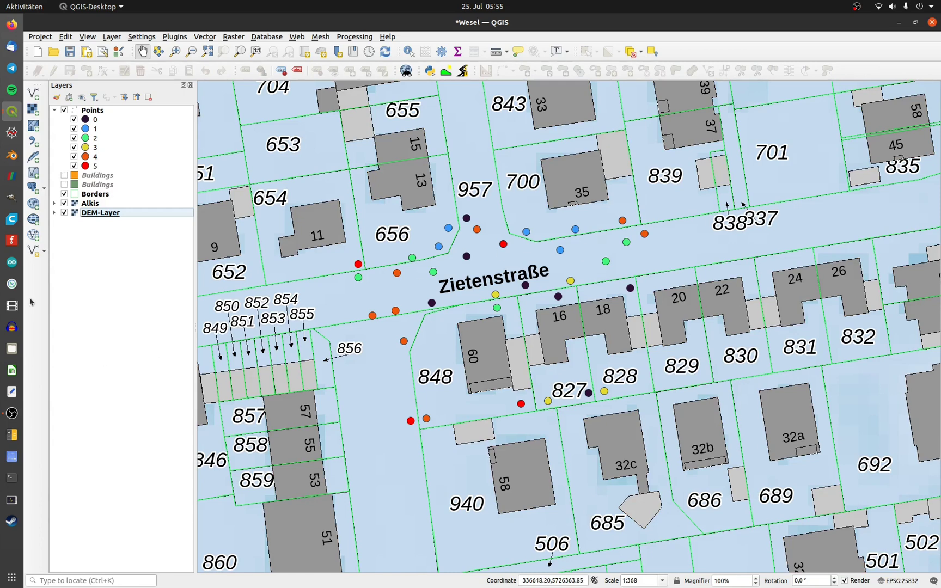
{"action": "left_click", "coordinate": [11, 111]}
{"action": "left_click", "coordinate": [87, 144]}
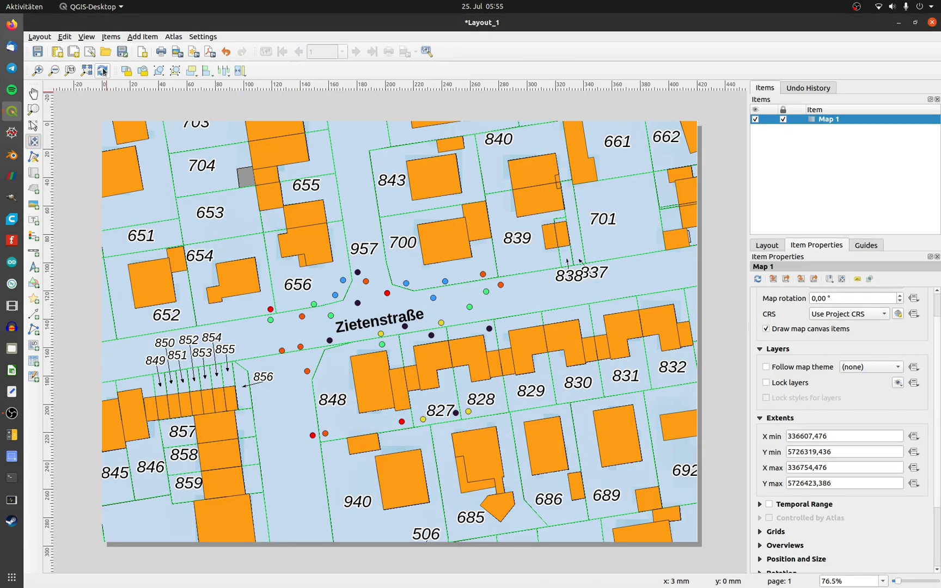
{"action": "left_click", "coordinate": [102, 71]}
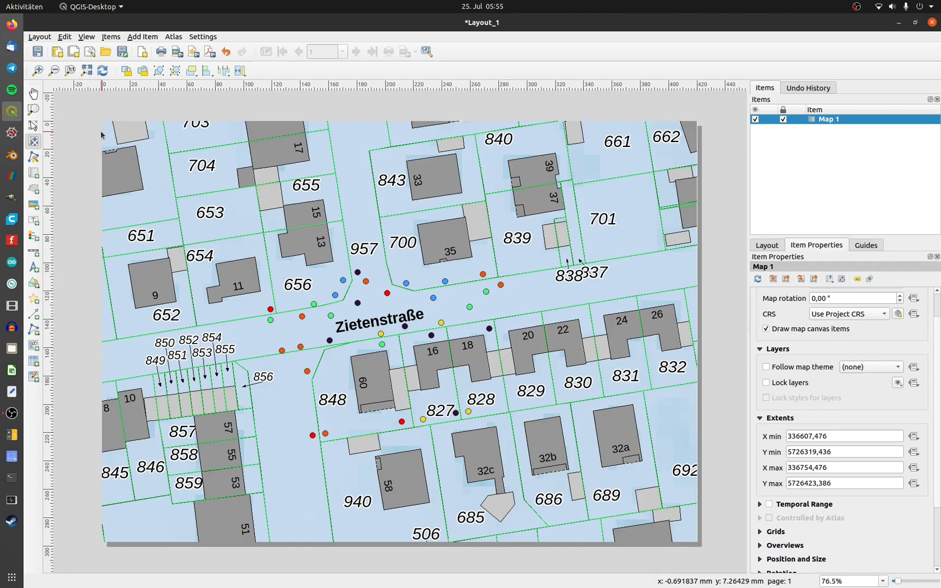
{"action": "double_click", "coordinate": [893, 27]}
{"action": "left_click", "coordinate": [894, 31]}
{"action": "left_click", "coordinate": [64, 175]}
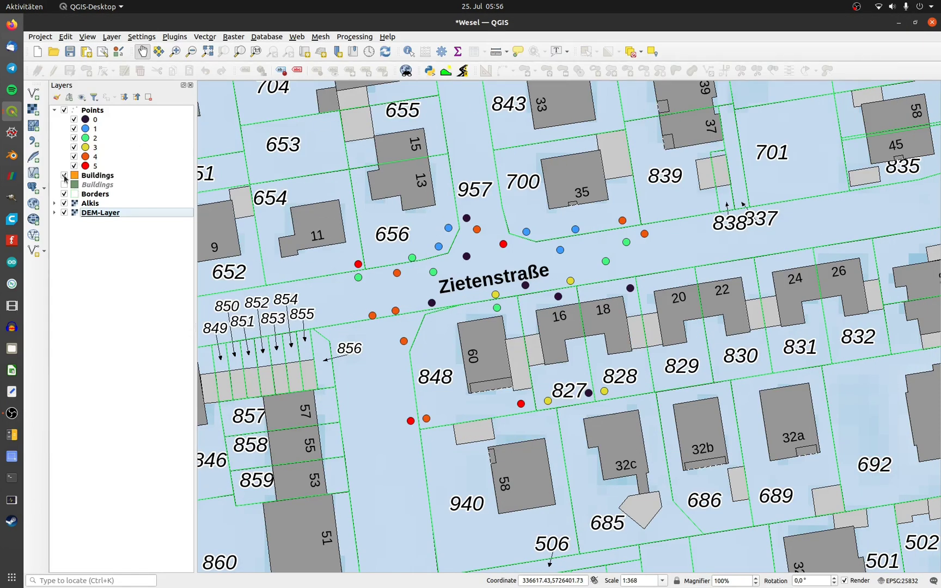
{"action": "left_click", "coordinate": [12, 111]}
{"action": "left_click", "coordinate": [92, 158]}
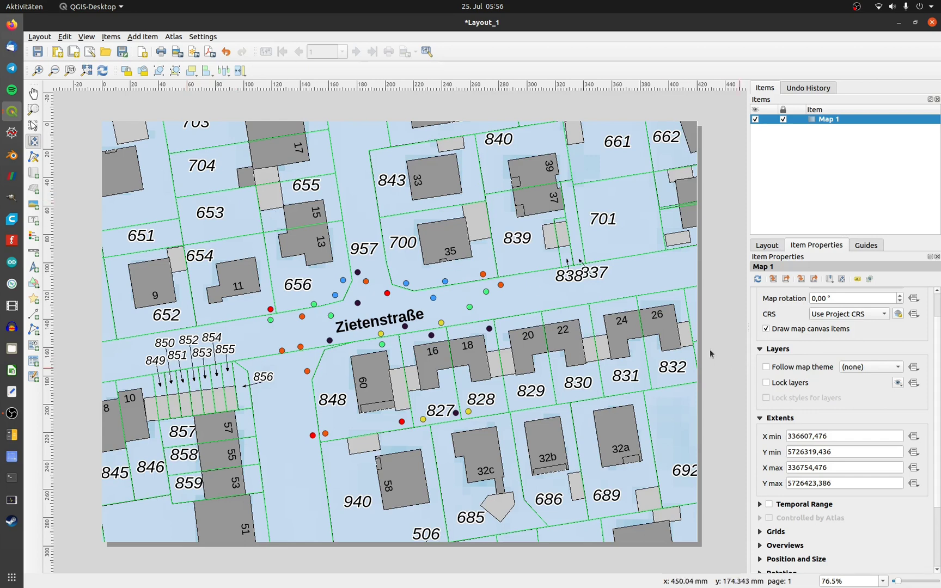
{"action": "left_click", "coordinate": [103, 72]}
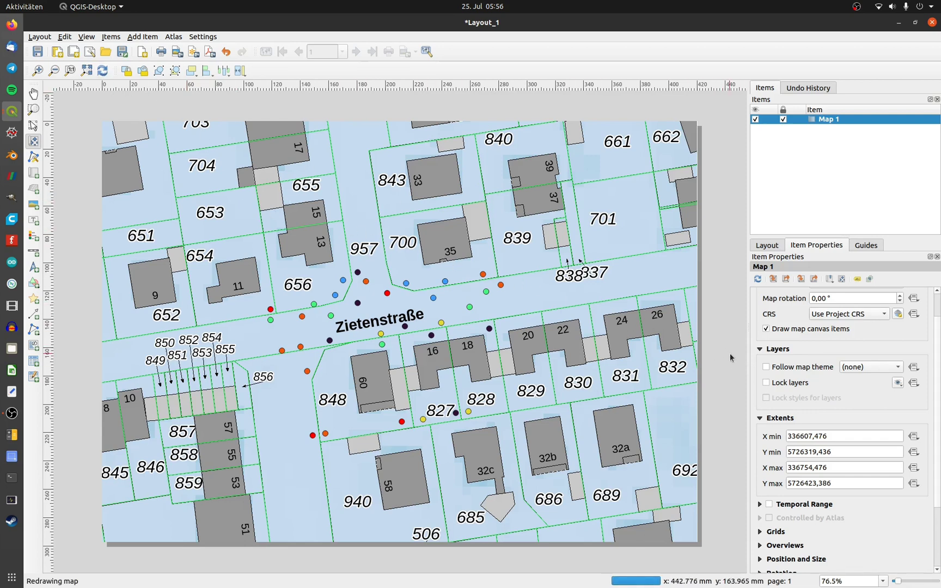
Lock Map 1's layers, then test it by hiding Buildings and Points in the project.
{"action": "left_click", "coordinate": [767, 383]}
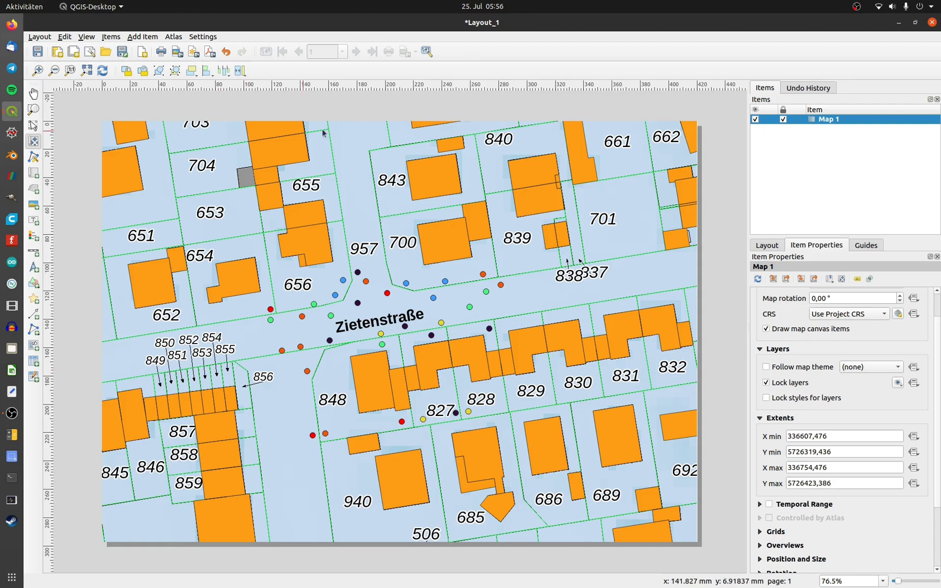
{"action": "left_click", "coordinate": [898, 22]}
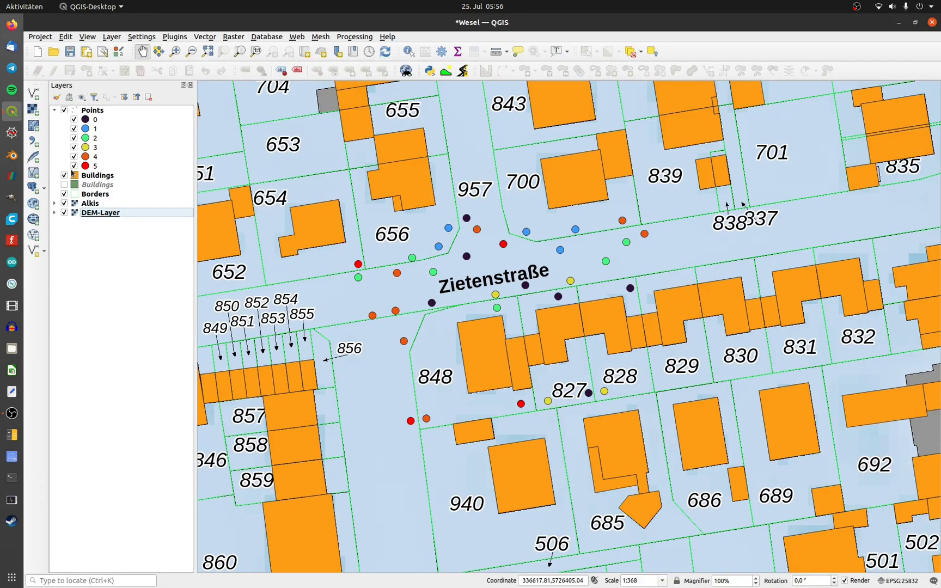
{"action": "left_click", "coordinate": [70, 175]}
{"action": "left_click", "coordinate": [65, 175]}
{"action": "left_click", "coordinate": [64, 110]}
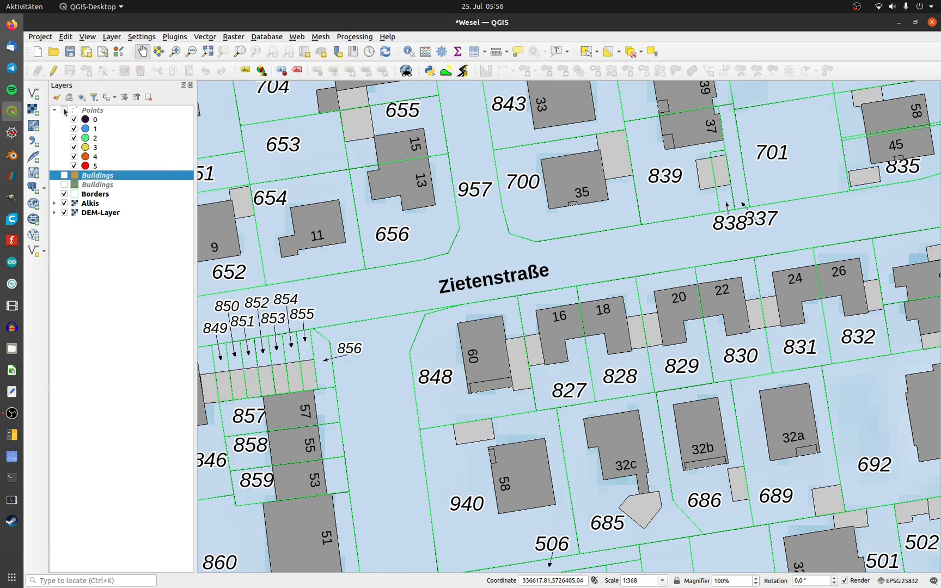
{"action": "left_click", "coordinate": [12, 111]}
{"action": "left_click", "coordinate": [92, 158]}
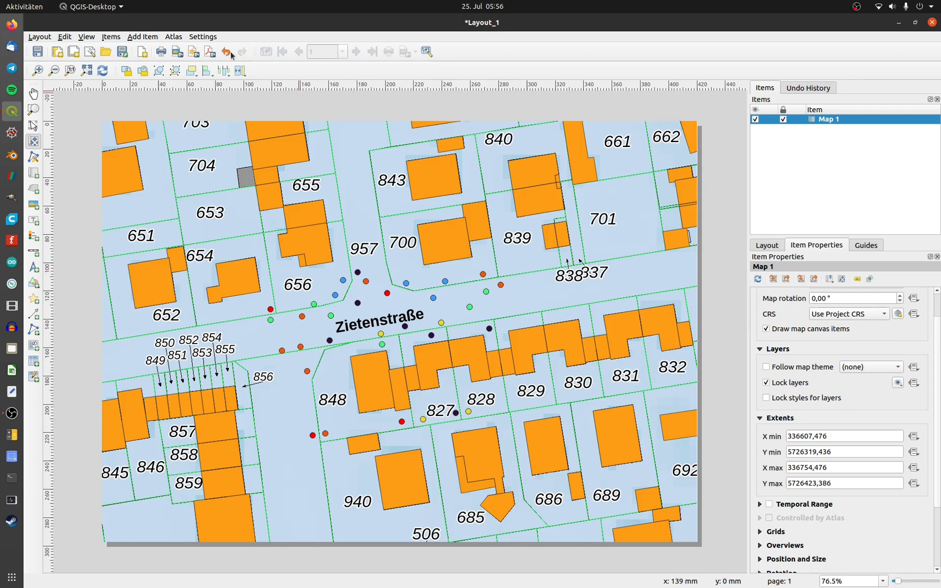
Add a legend item and draw its box near the map centre.
{"action": "left_click", "coordinate": [112, 36]}
{"action": "mouse_move", "coordinate": [128, 40]}
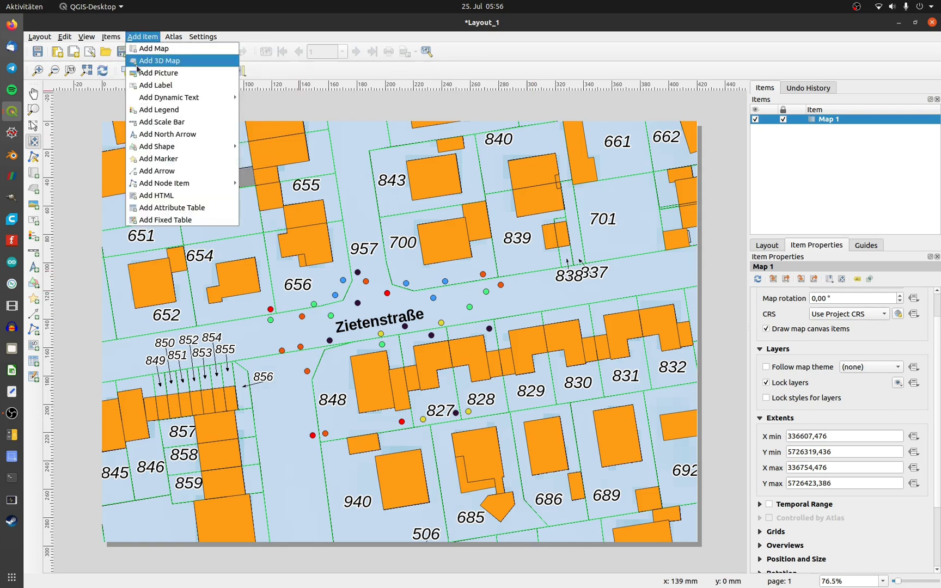
{"action": "left_click", "coordinate": [158, 110]}
{"action": "left_click_drag", "start_coordinate": [344, 234], "coordinate": [488, 375]}
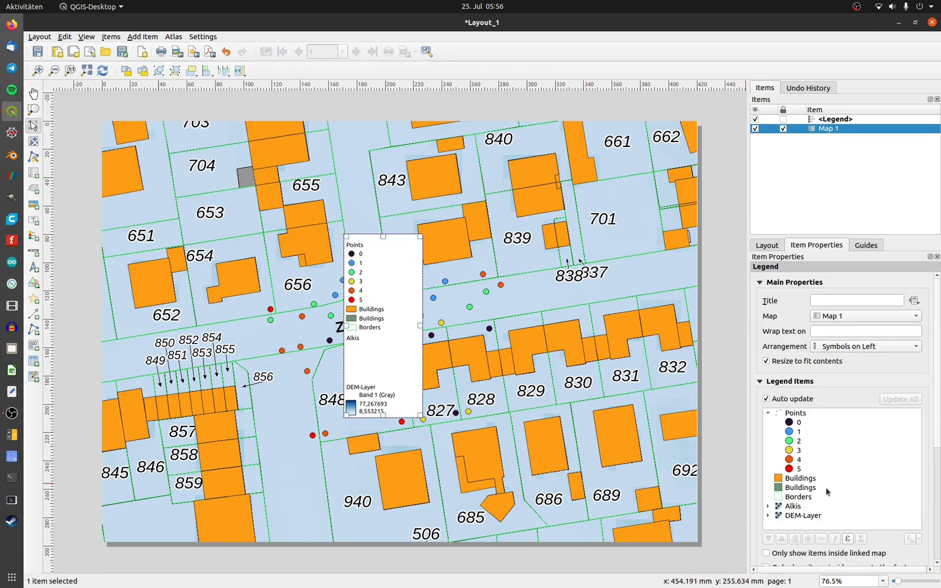
Give the legend the title 'Items' in its Item Properties.
{"action": "left_click", "coordinate": [830, 303]}
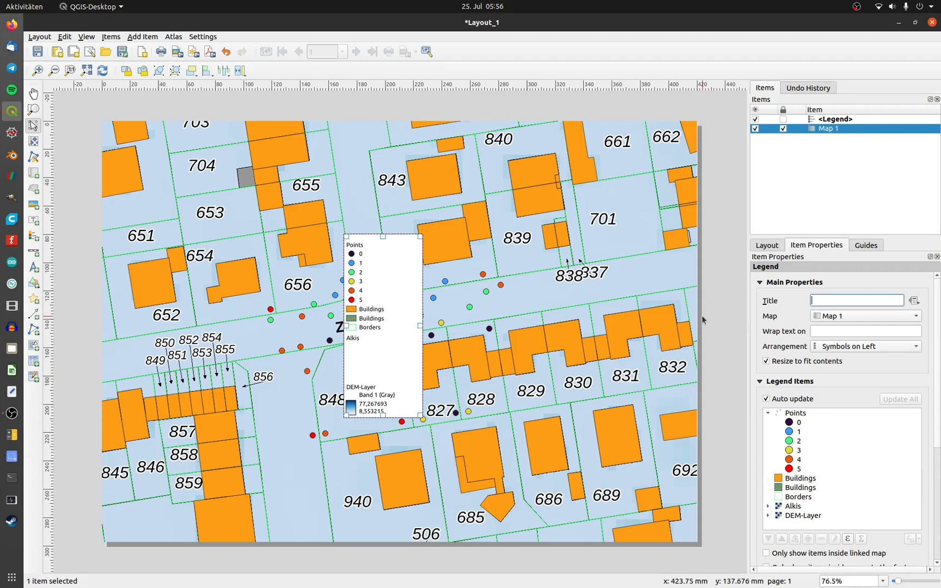
{"action": "type", "text": "Items"}
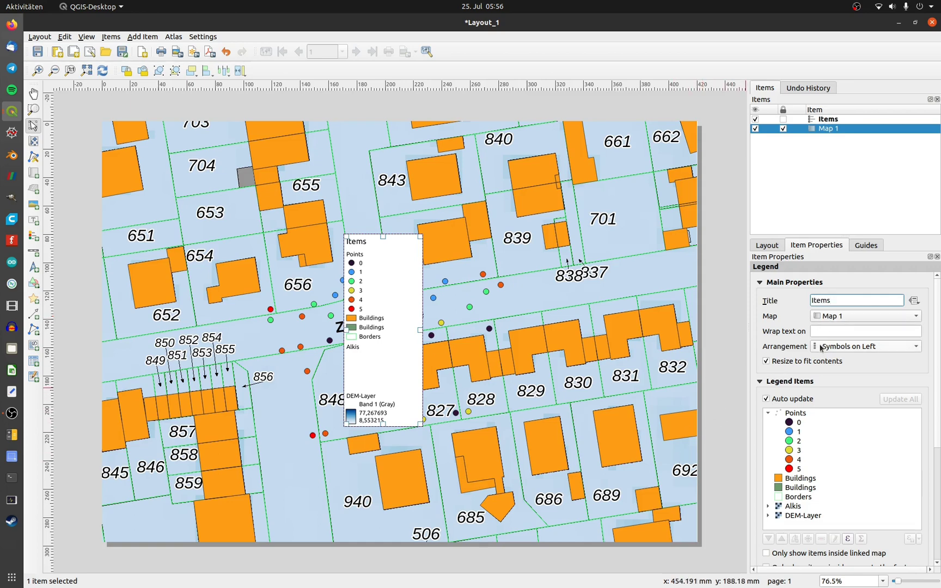
{"action": "scroll", "coordinate": [757, 354], "scroll_direction": "down", "scroll_amount": 5}
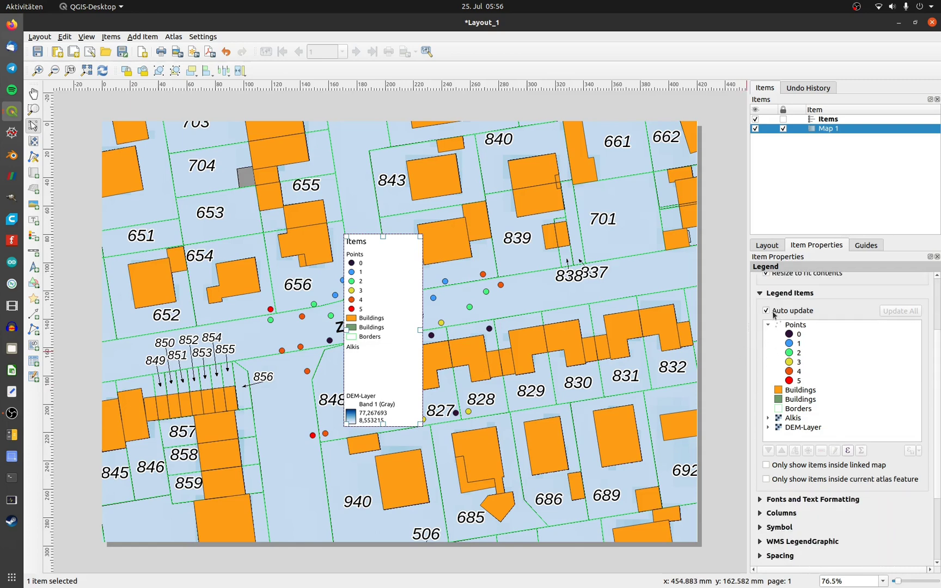
Turn off legend auto update and remove the duplicate Buildings and the Alkis entries.
{"action": "left_click", "coordinate": [773, 313]}
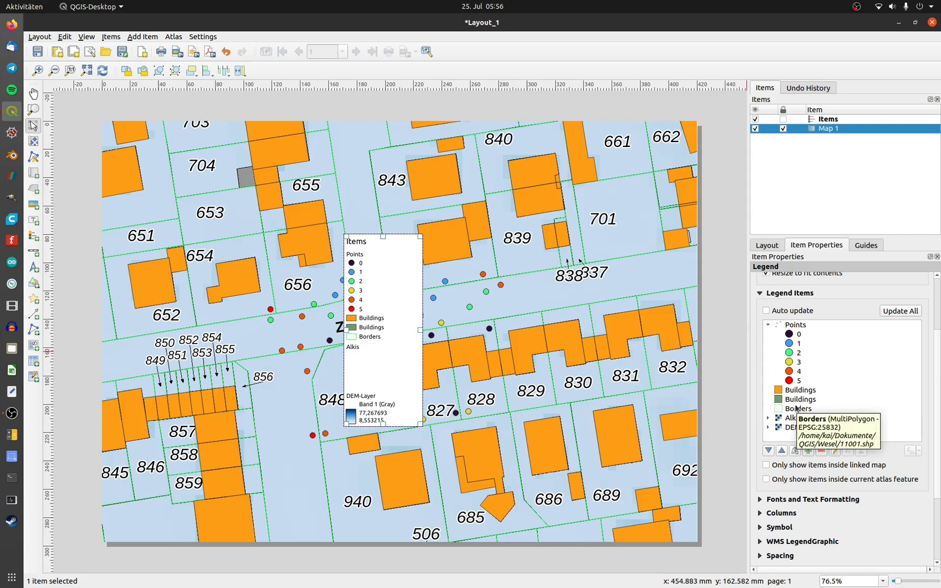
{"action": "left_click", "coordinate": [794, 468]}
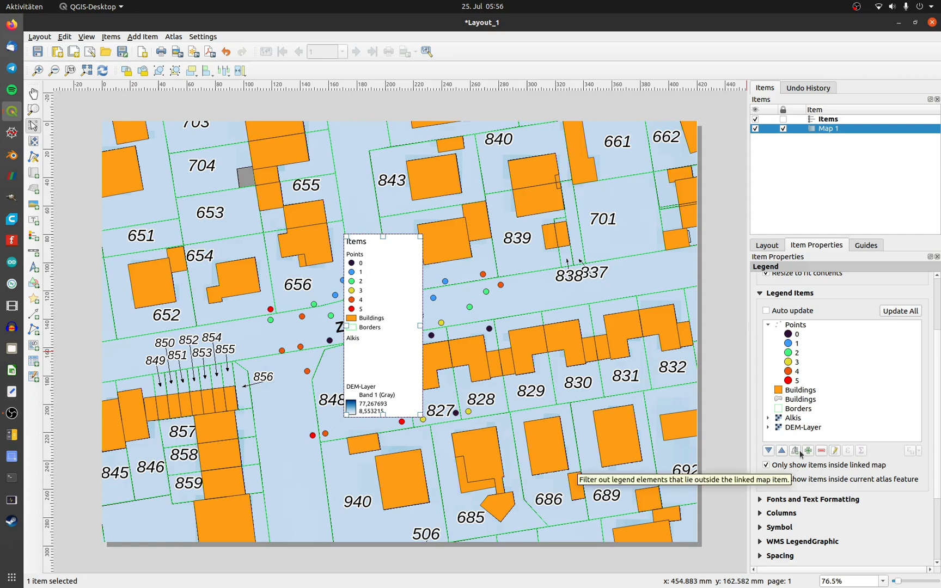
{"action": "left_click", "coordinate": [782, 464]}
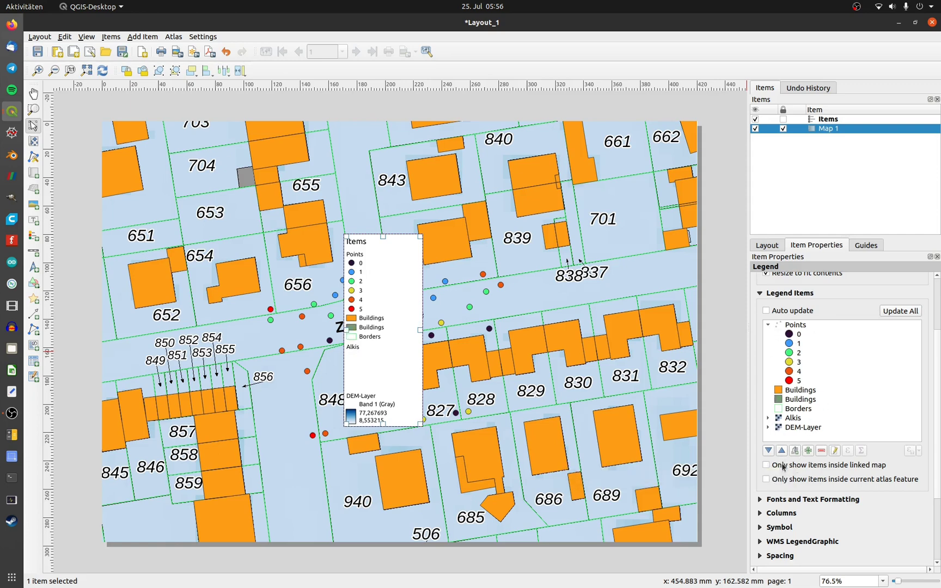
{"action": "left_click", "coordinate": [799, 410]}
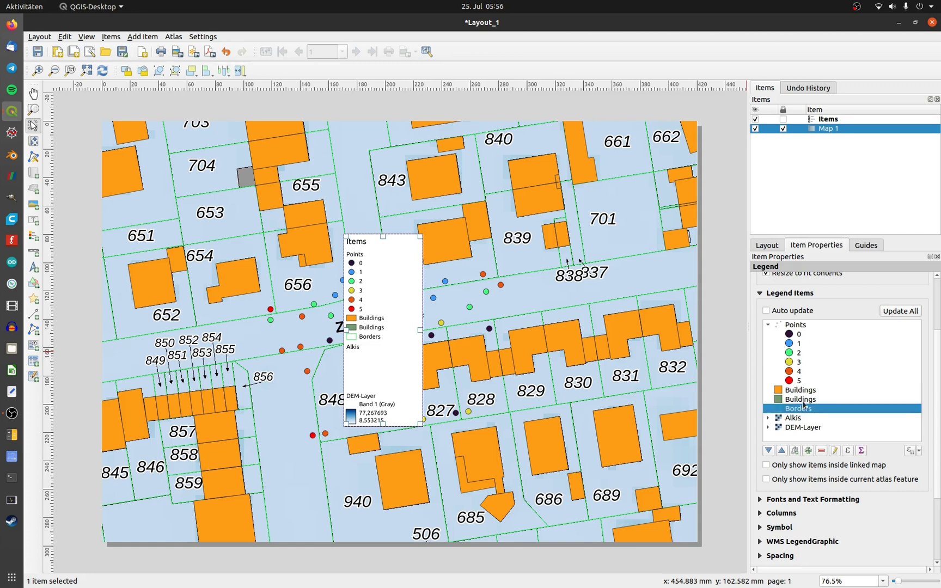
{"action": "left_click", "coordinate": [803, 402]}
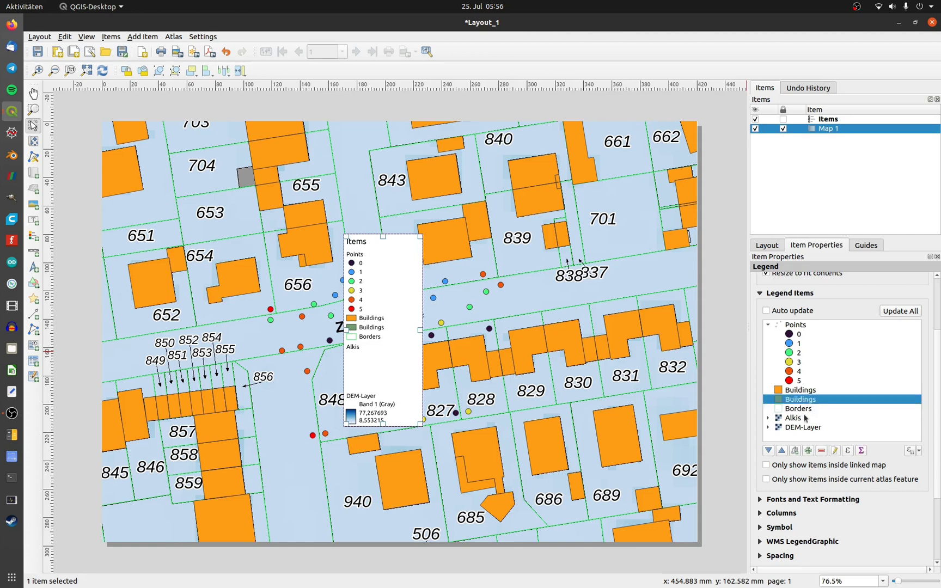
{"action": "left_click", "coordinate": [822, 452]}
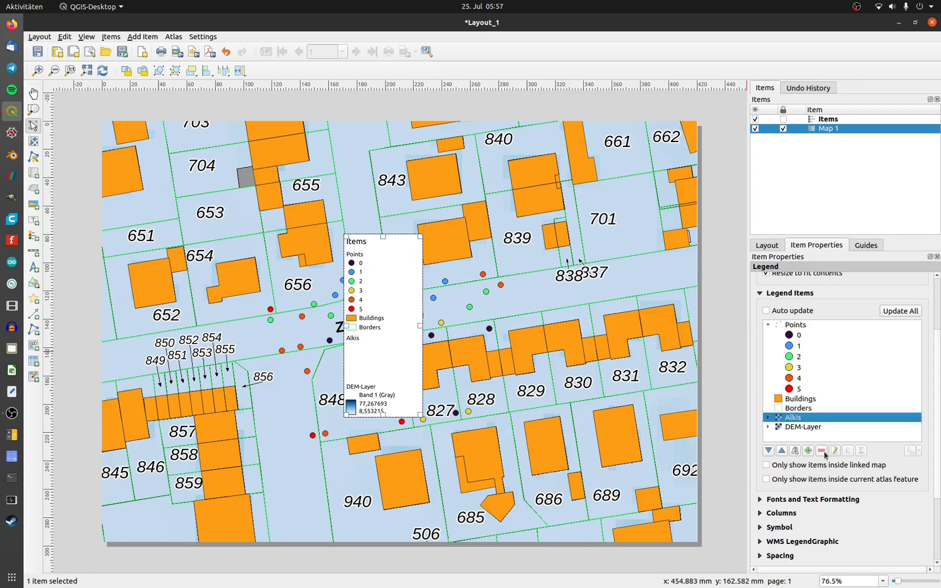
{"action": "left_click", "coordinate": [822, 452]}
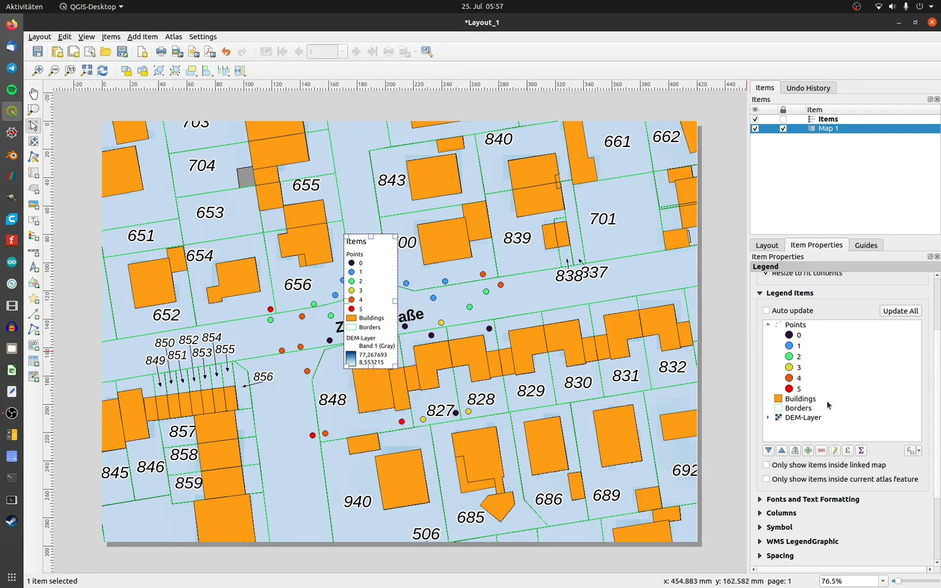
{"action": "scroll", "coordinate": [811, 404], "scroll_direction": "up", "scroll_amount": 1}
Rename the DEM-Layer's Band 1 (Gray) legend label to 'Hight [m]'.
{"action": "left_click", "coordinate": [770, 447]}
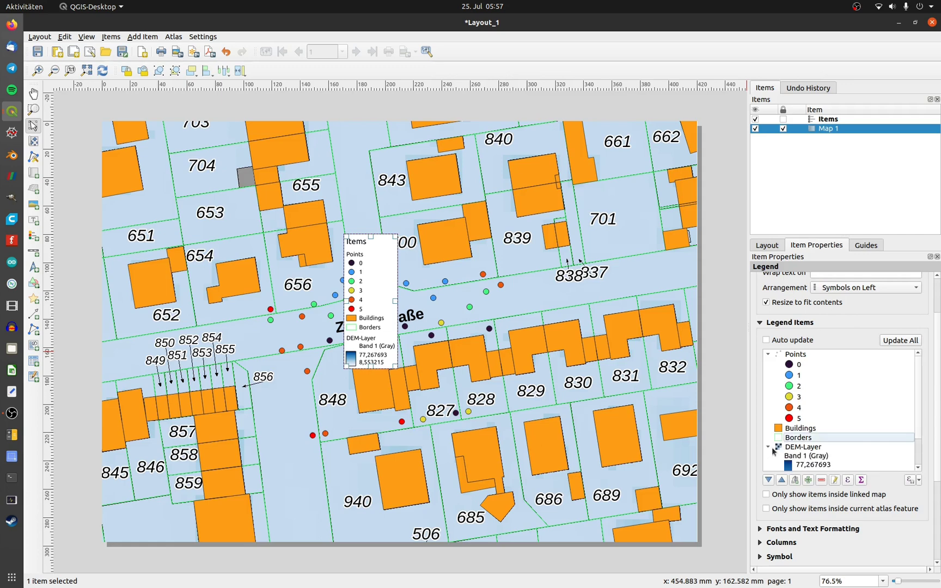
{"action": "scroll", "coordinate": [798, 444], "scroll_direction": "down", "scroll_amount": 1}
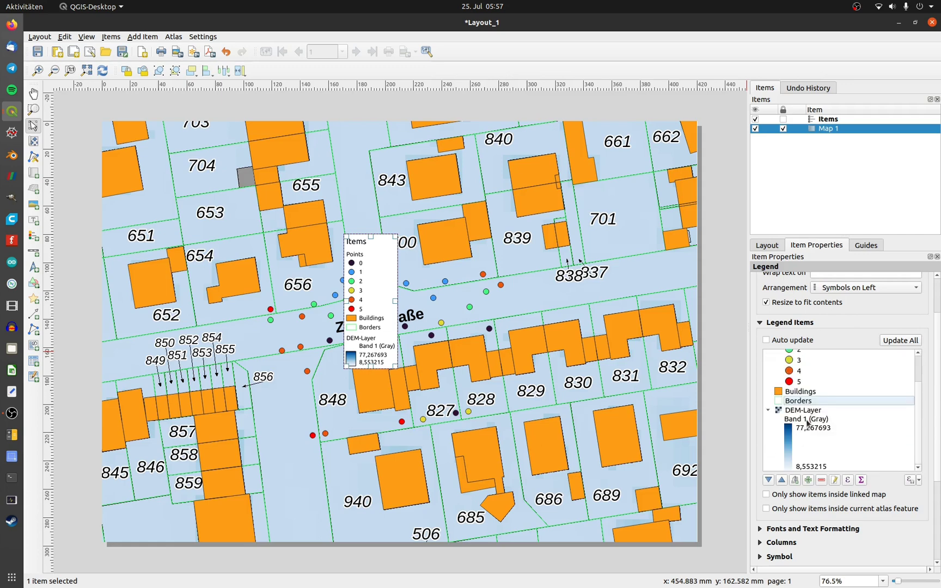
{"action": "double_click", "coordinate": [807, 422]}
{"action": "left_click_drag", "start_coordinate": [819, 326], "coordinate": [699, 305]}
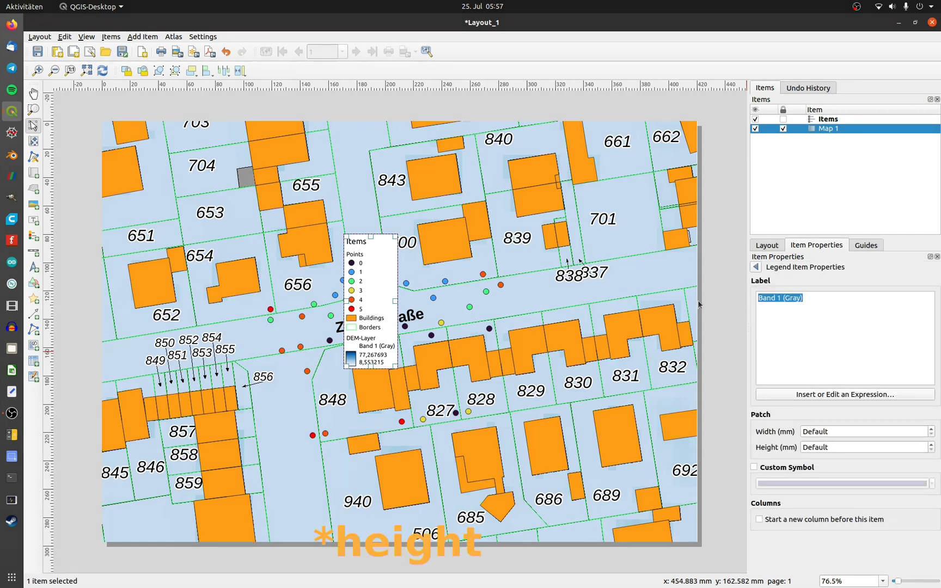
{"action": "type", "text": "High [m]"}
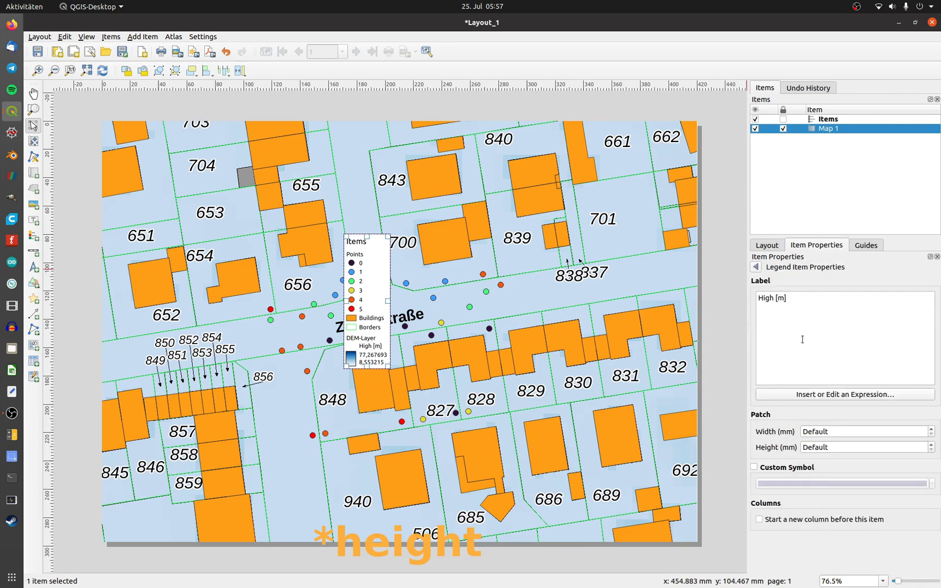
{"action": "key", "text": "Escape"}
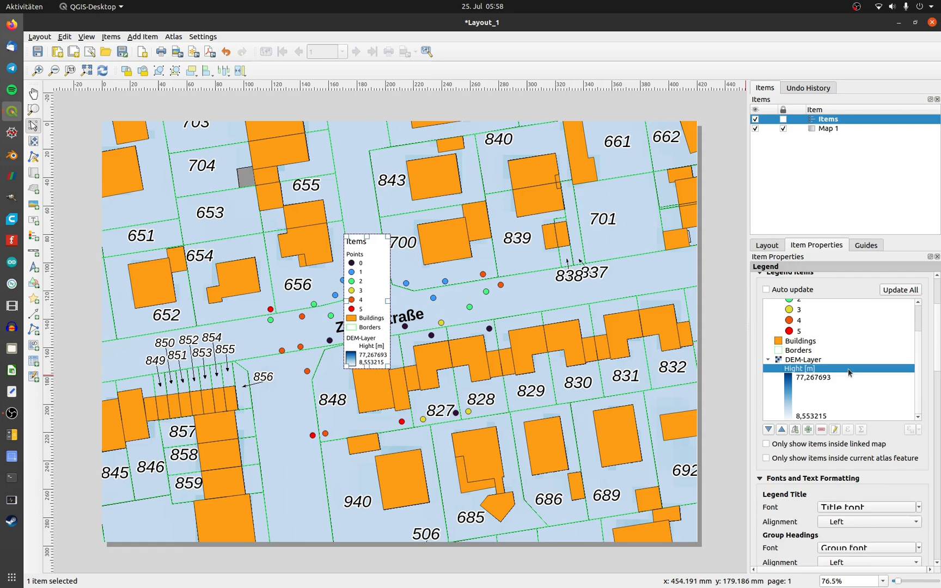
Round the DEM colour-ramp legend values to 2 decimal places (77,27 and 8,55).
{"action": "scroll", "coordinate": [849, 372], "scroll_direction": "down", "scroll_amount": 1}
{"action": "left_click", "coordinate": [821, 362]}
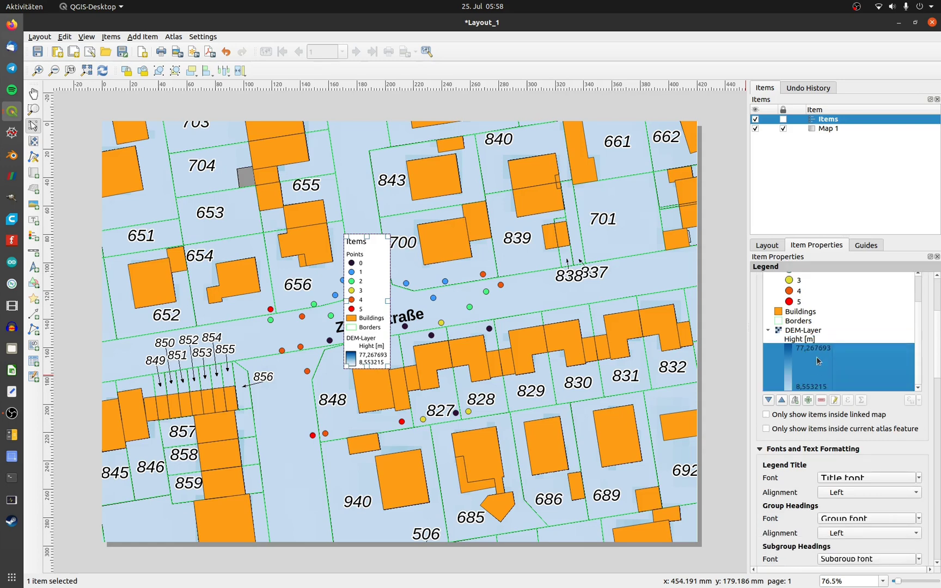
{"action": "double_click", "coordinate": [819, 360]}
{"action": "left_click", "coordinate": [822, 428]}
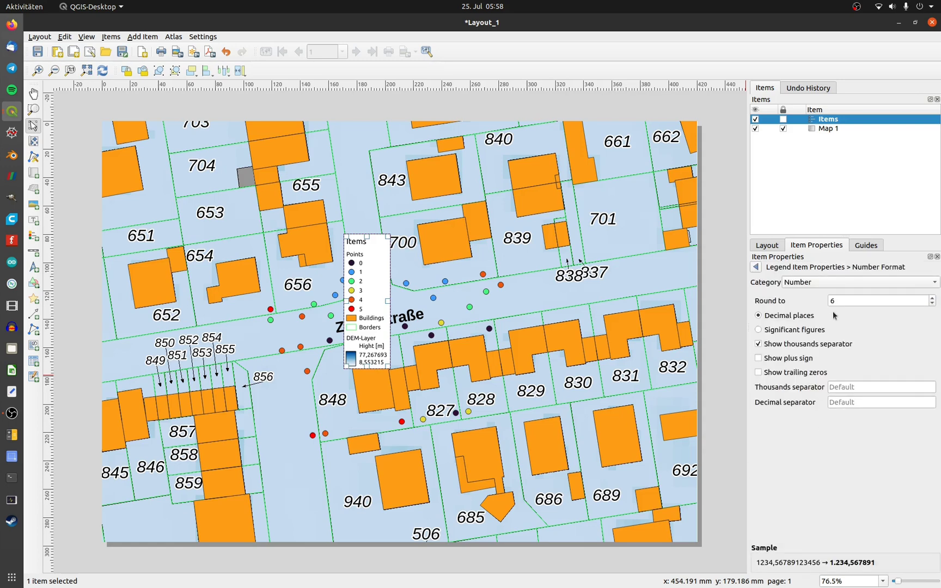
{"action": "double_click", "coordinate": [833, 300]}
{"action": "type", "text": "2"}
{"action": "left_click", "coordinate": [756, 266]}
{"action": "left_click", "coordinate": [756, 267]}
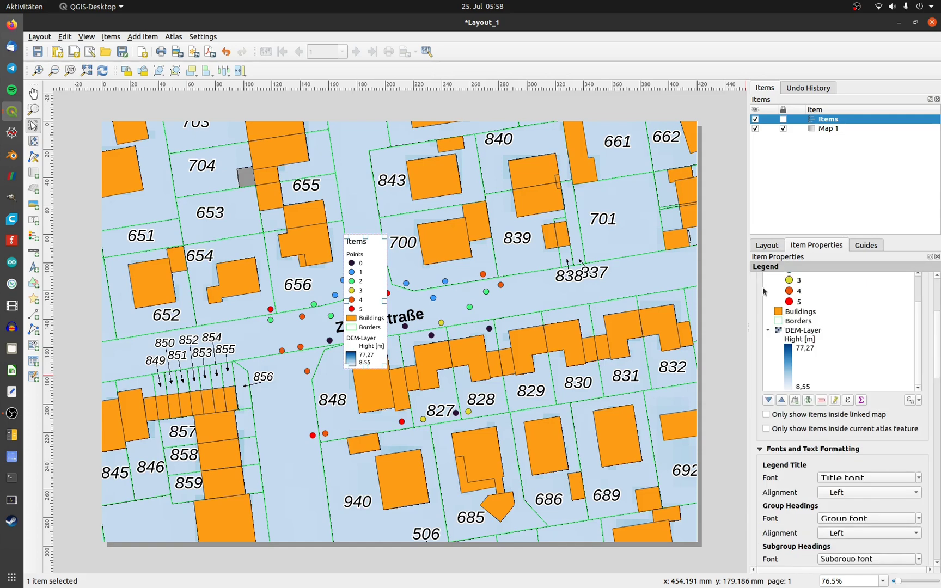
Set the DEM-Layer legend entry to display as a Group heading.
{"action": "left_click", "coordinate": [804, 332]}
{"action": "right_click", "coordinate": [803, 333]}
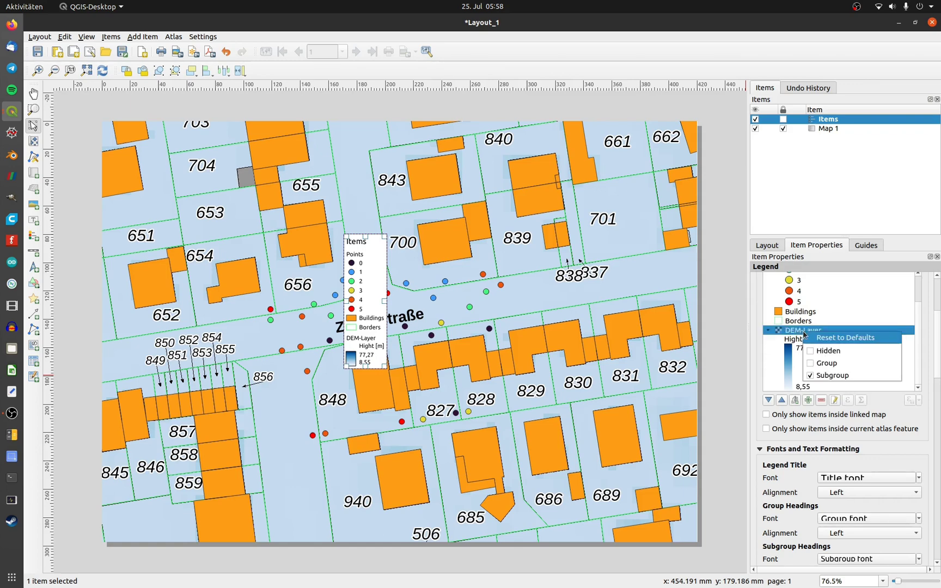
{"action": "left_click", "coordinate": [828, 361]}
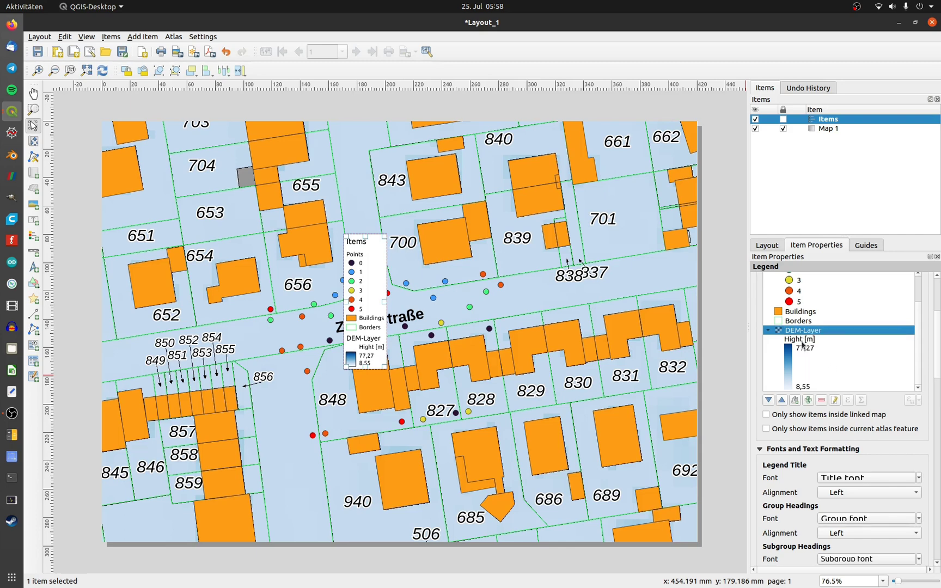
{"action": "scroll", "coordinate": [803, 345], "scroll_direction": "up", "scroll_amount": 5}
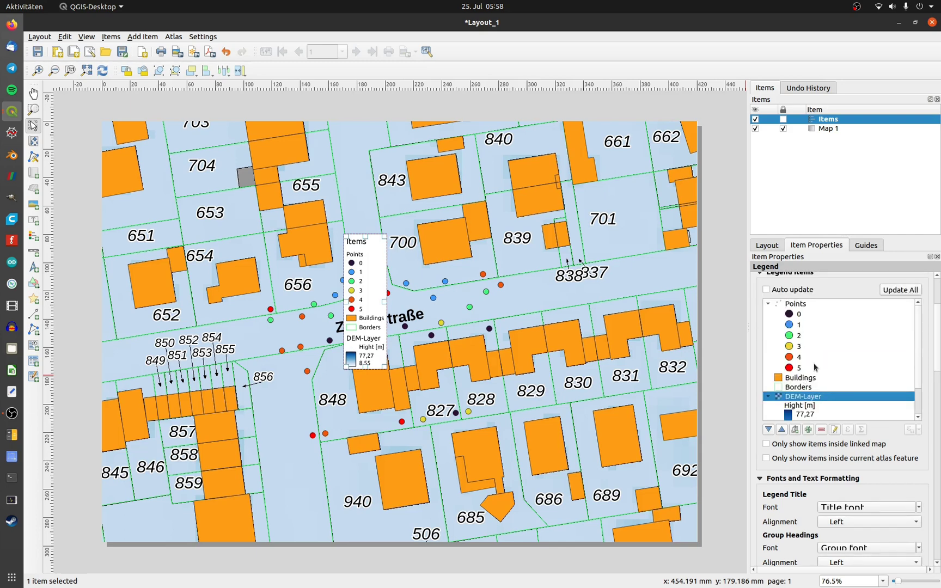
Add a new legend group above Points and drag Buildings and Borders into it.
{"action": "left_click", "coordinate": [794, 431]}
{"action": "scroll", "coordinate": [815, 390], "scroll_direction": "down", "scroll_amount": 4}
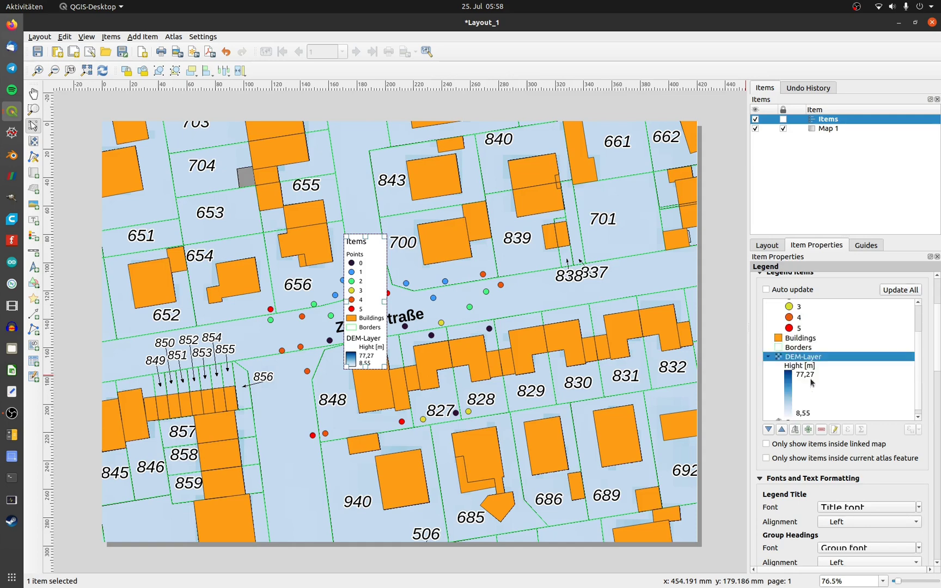
{"action": "left_click_drag", "start_coordinate": [796, 387], "coordinate": [782, 370]}
Rename the new legend group to Groundlayer.
{"action": "double_click", "coordinate": [793, 362]}
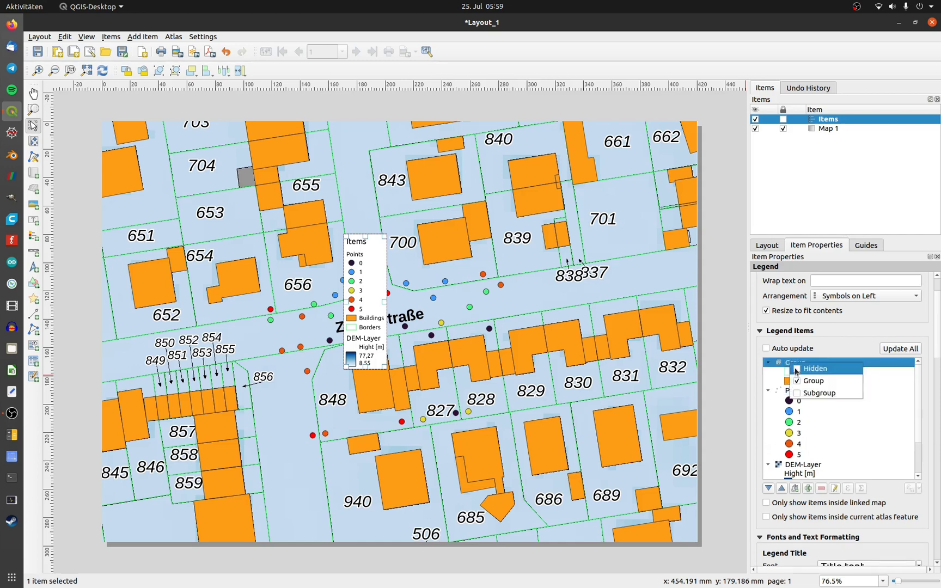
{"action": "type", "text": "Groundlayer"}
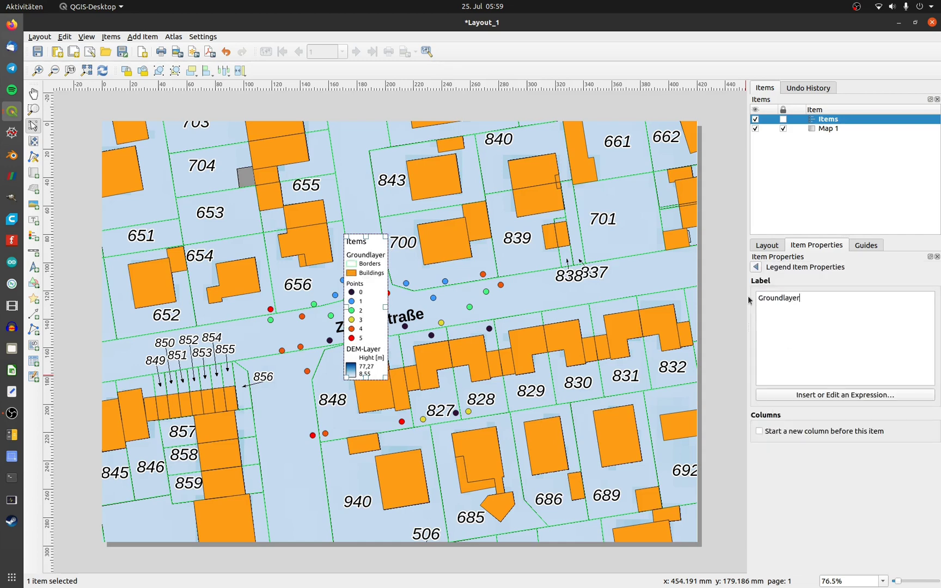
{"action": "left_click", "coordinate": [756, 267]}
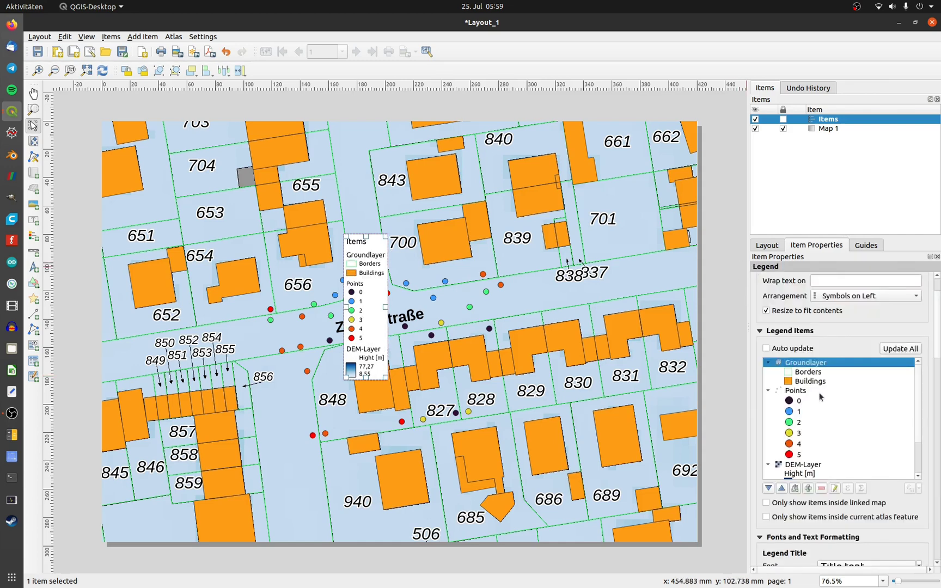
Keep the Points heading visible and remove class 5 from the Points legend entries.
{"action": "left_click", "coordinate": [819, 392]}
{"action": "right_click", "coordinate": [803, 391]}
{"action": "left_click", "coordinate": [814, 407]}
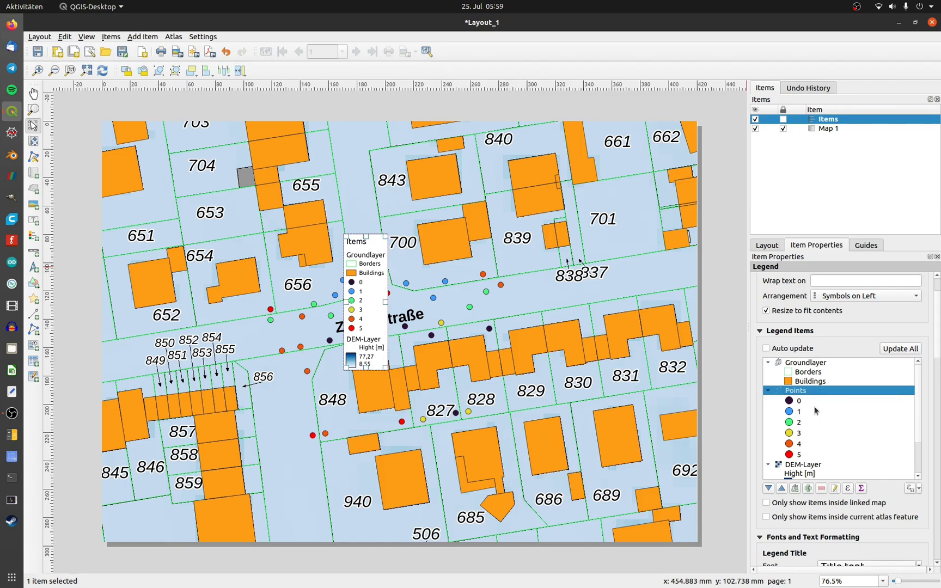
{"action": "key", "text": "ctrl+z"}
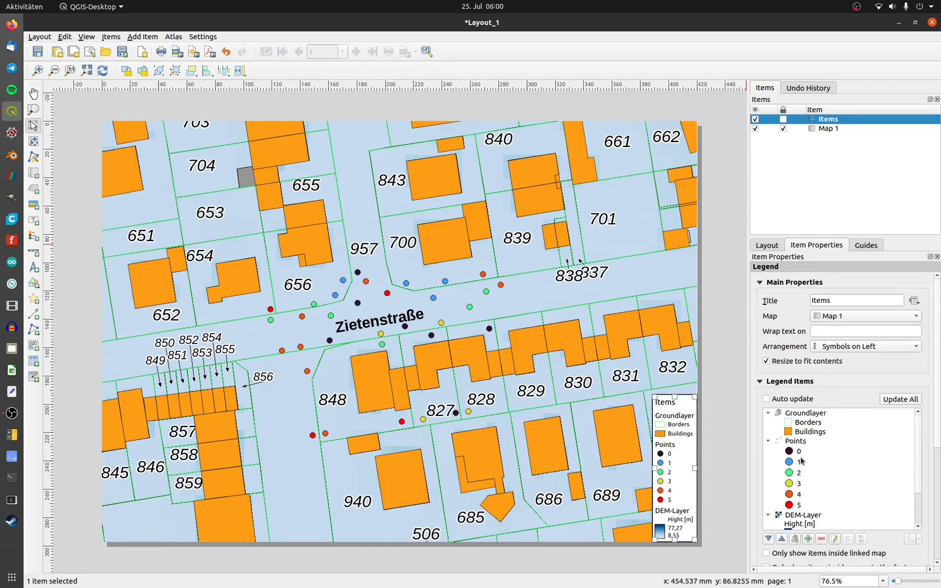
{"action": "left_click", "coordinate": [799, 456]}
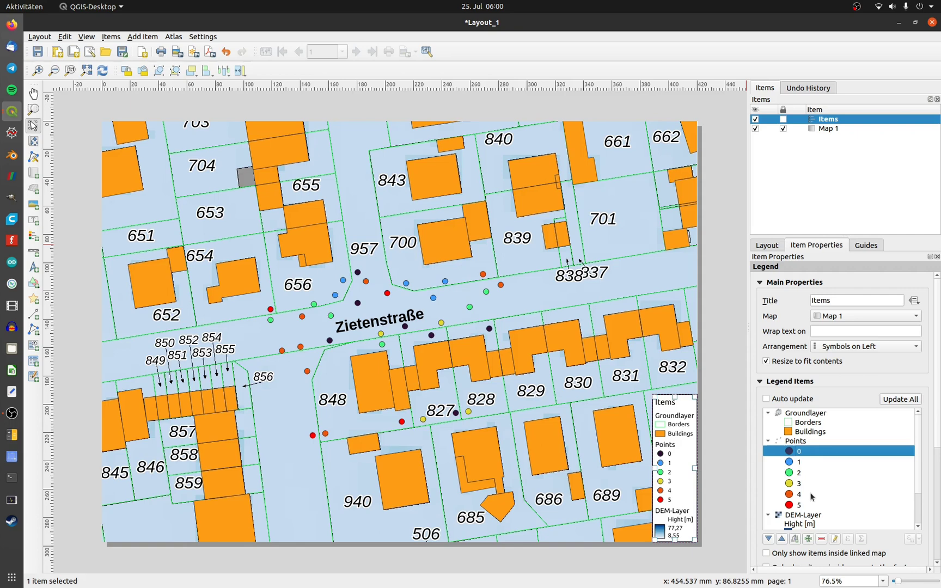
{"action": "left_click", "coordinate": [800, 506]}
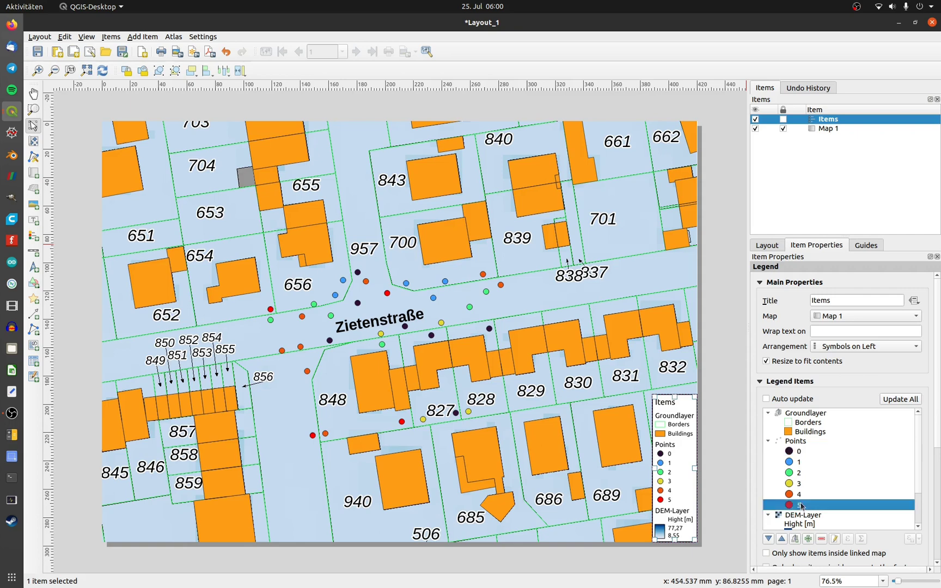
{"action": "left_click", "coordinate": [822, 539]}
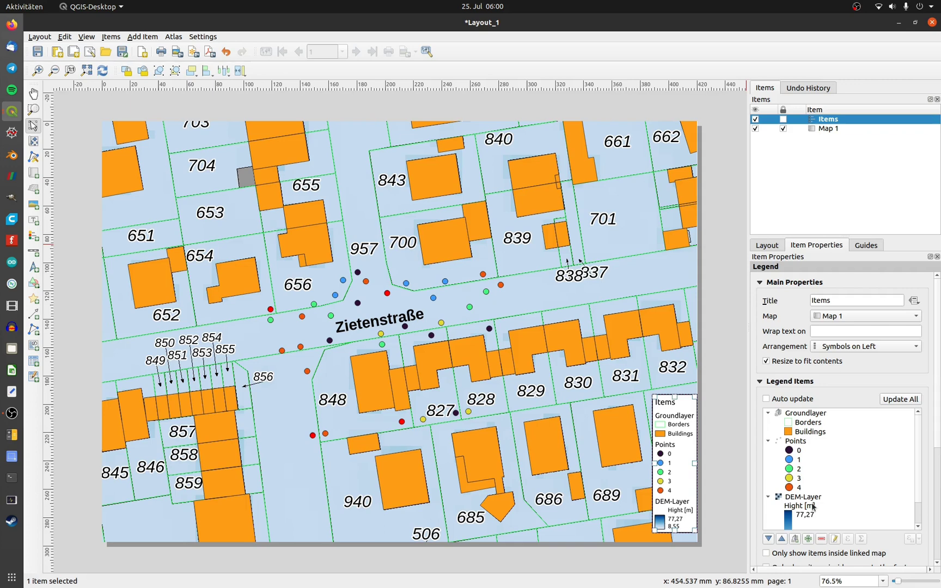
Relabel the Points heading as 'Points drilled' and class 0 as 'Good'.
{"action": "double_click", "coordinate": [796, 441]}
{"action": "type", "text": "drilled"}
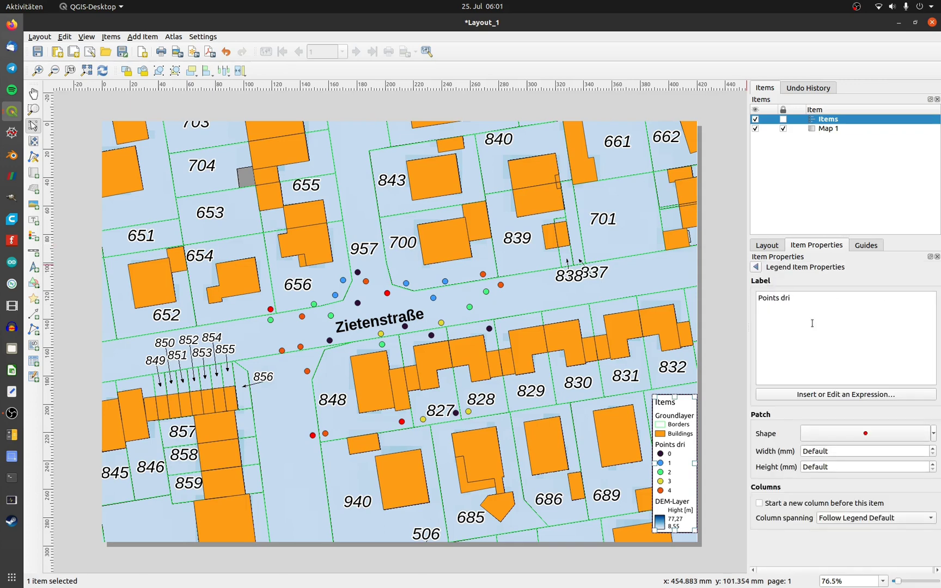
{"action": "left_click", "coordinate": [756, 267]}
{"action": "double_click", "coordinate": [797, 419]}
{"action": "key", "text": "BackSpace"}
{"action": "type", "text": "Good"}
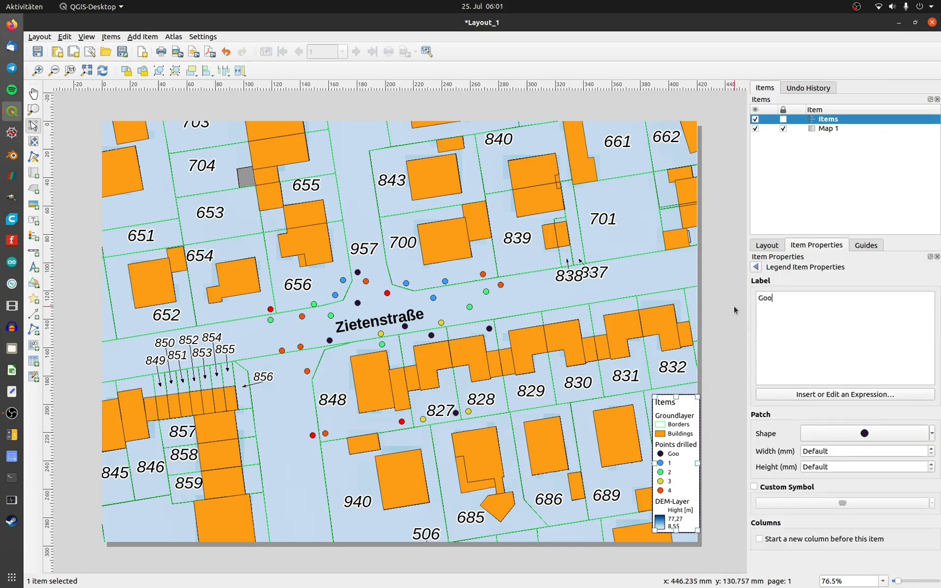
{"action": "left_click", "coordinate": [755, 267]}
Label class 4 as 'Bad' and move the legend to the map's bottom-right corner.
{"action": "left_click", "coordinate": [805, 488]}
{"action": "double_click", "coordinate": [805, 489]}
{"action": "key", "text": "BackSpace"}
{"action": "type", "text": "Bad"}
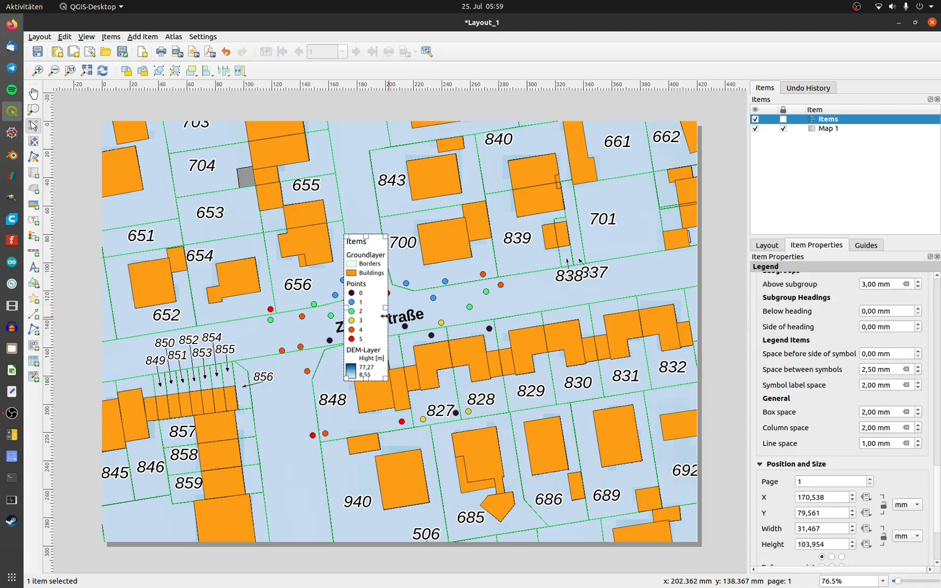
{"action": "left_click_drag", "start_coordinate": [371, 319], "coordinate": [680, 479]}
{"action": "scroll", "coordinate": [833, 431], "scroll_direction": "down", "scroll_amount": 4}
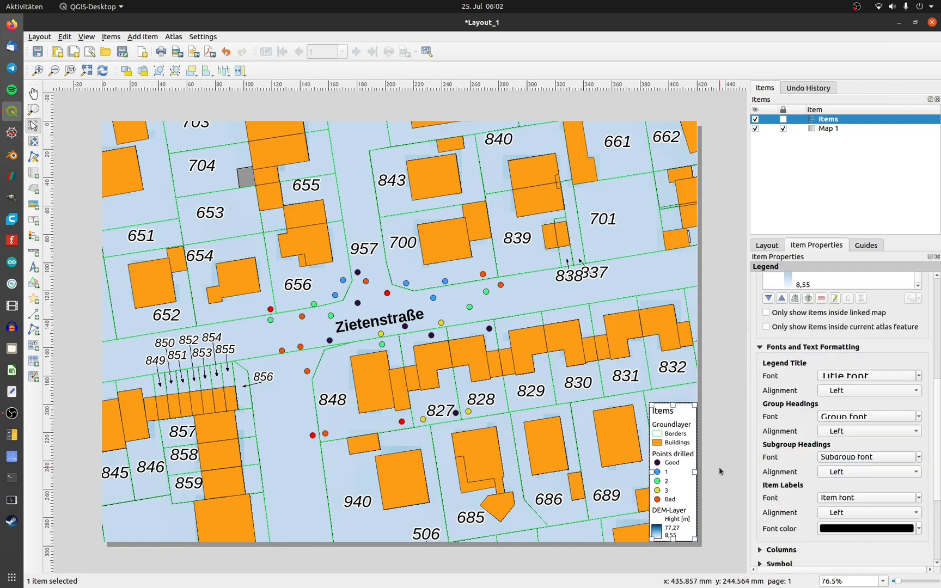
Lock the Items legend in place, then select the page to show its size settings.
{"action": "left_click", "coordinate": [740, 484]}
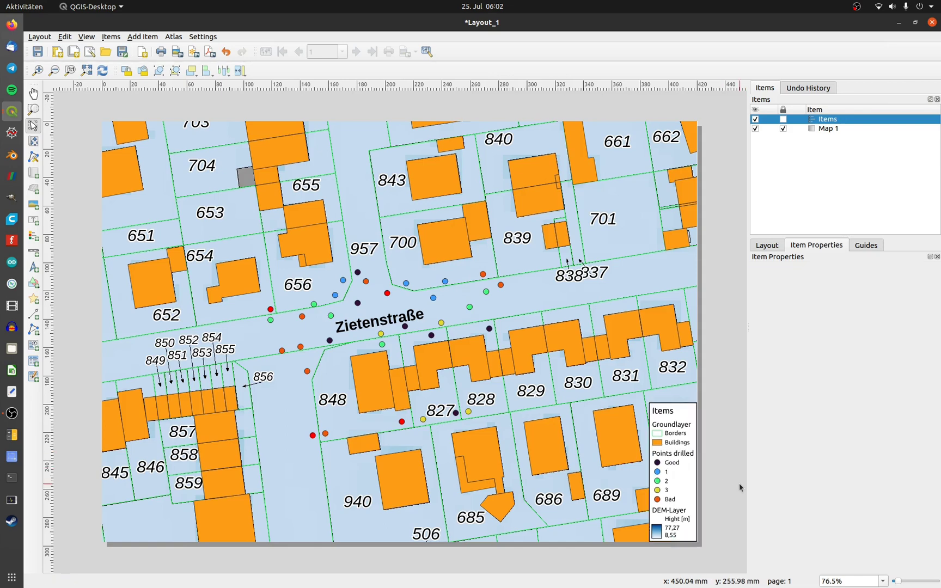
{"action": "left_click", "coordinate": [784, 120]}
{"action": "left_click", "coordinate": [650, 468]}
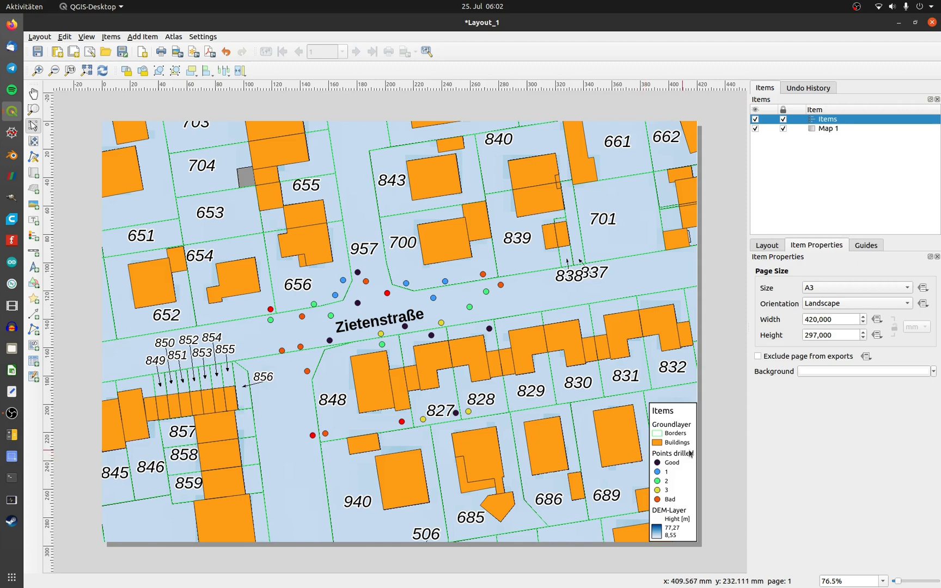